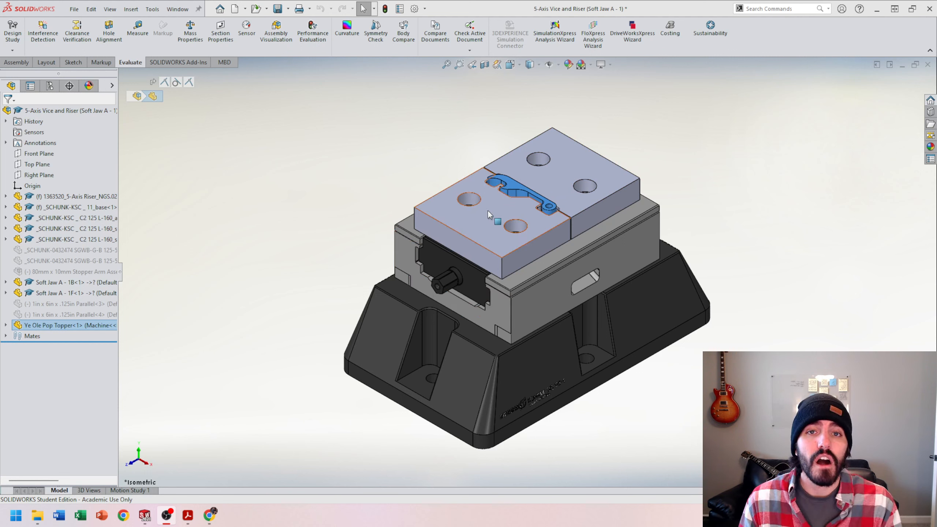
Step: Examine how the Ye Ole Pop Topper part sits in the pocket between the two soft jaws
scroll(495, 192, down, 8)
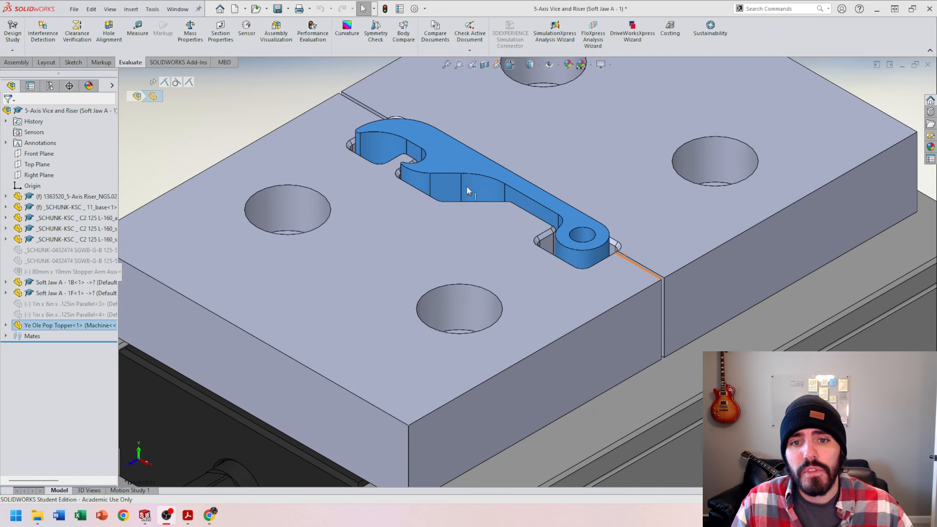
middle_drag(522, 184, 553, 167)
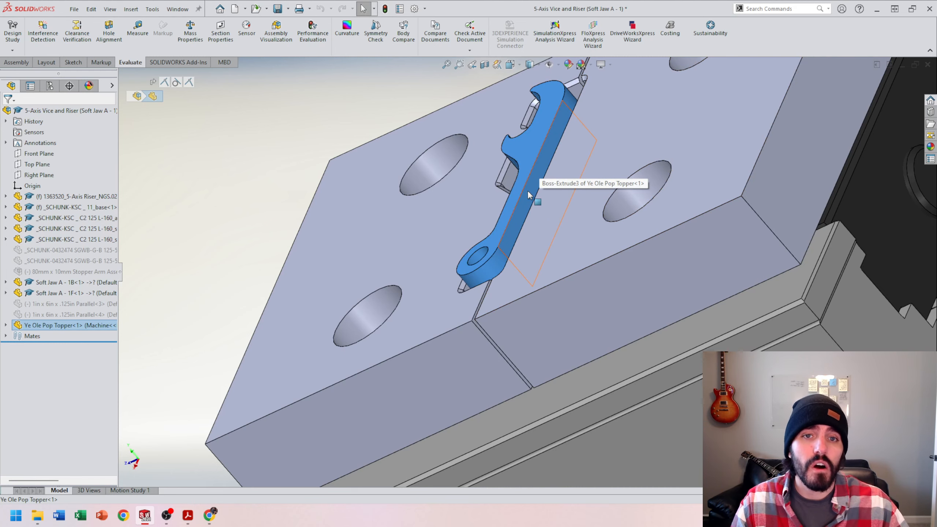
scroll(518, 261, up, 3)
middle_drag(522, 257, 592, 232)
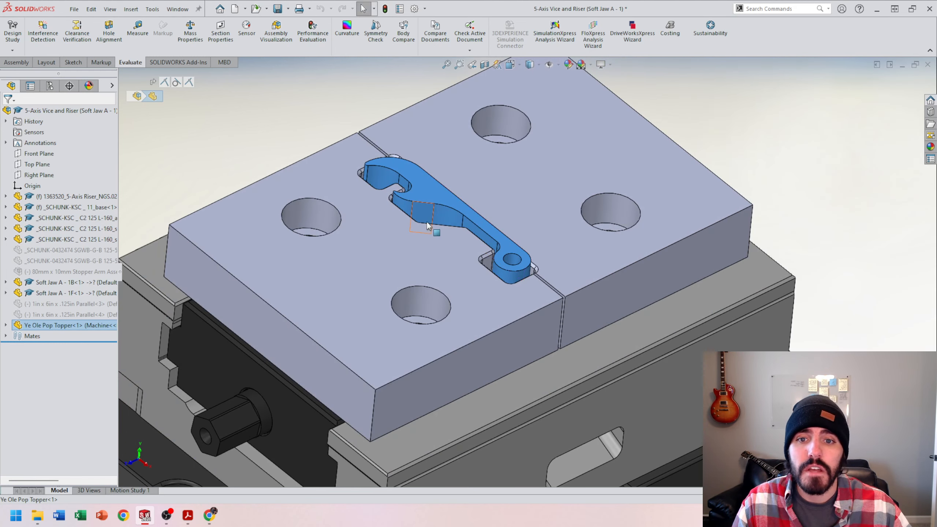
scroll(428, 226, down, 3)
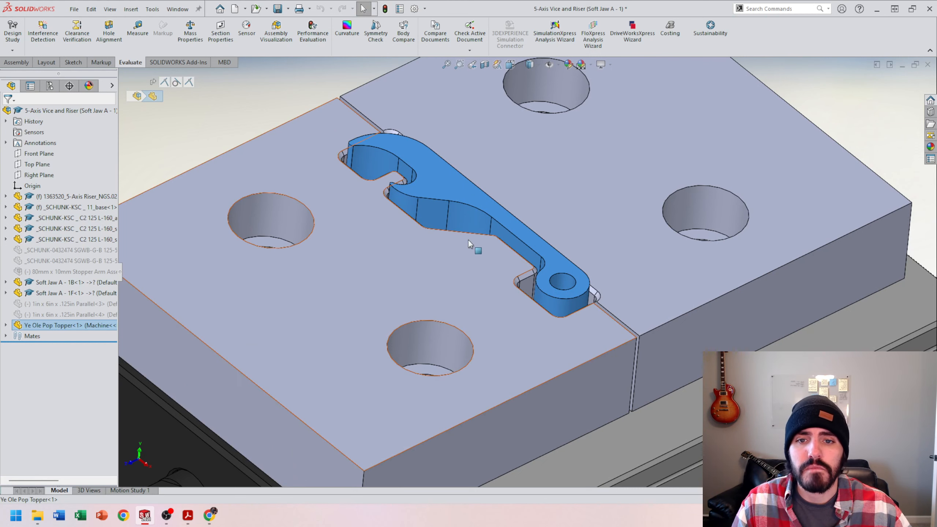
middle_drag(408, 209, 382, 194)
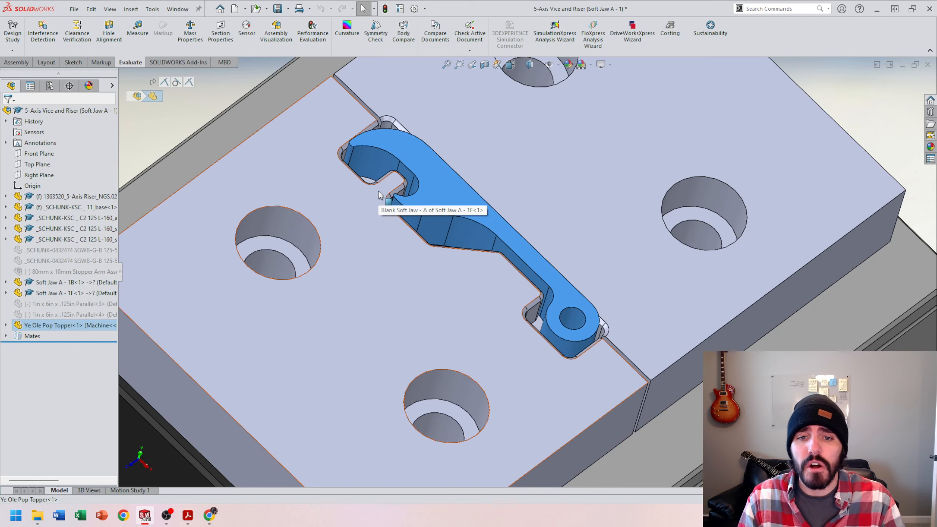
scroll(500, 284, down, 1)
middle_drag(509, 279, 500, 285)
scroll(373, 223, up, 3)
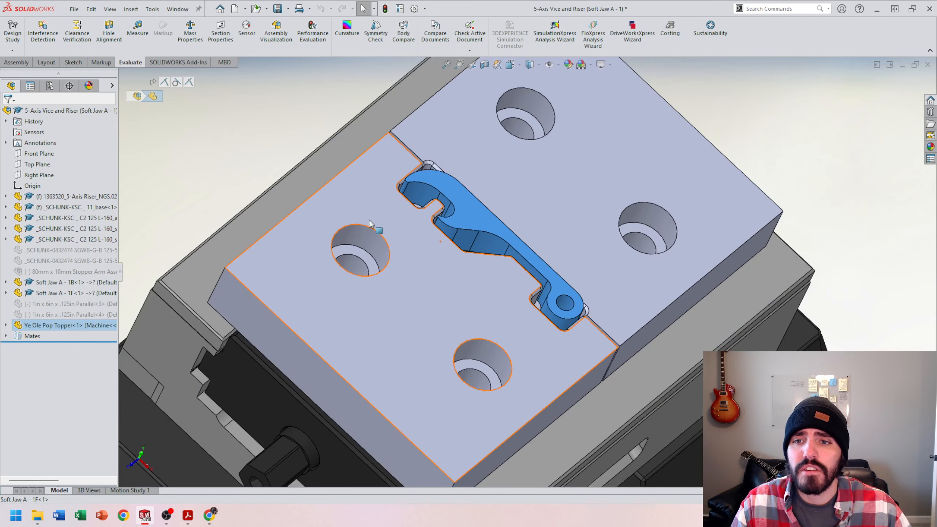
Step: Inspect the inner hook face and the long straight side face of the Pop Topper against the soft jaw pocket
key(Escape)
scroll(443, 199, down, 5)
click(443, 221)
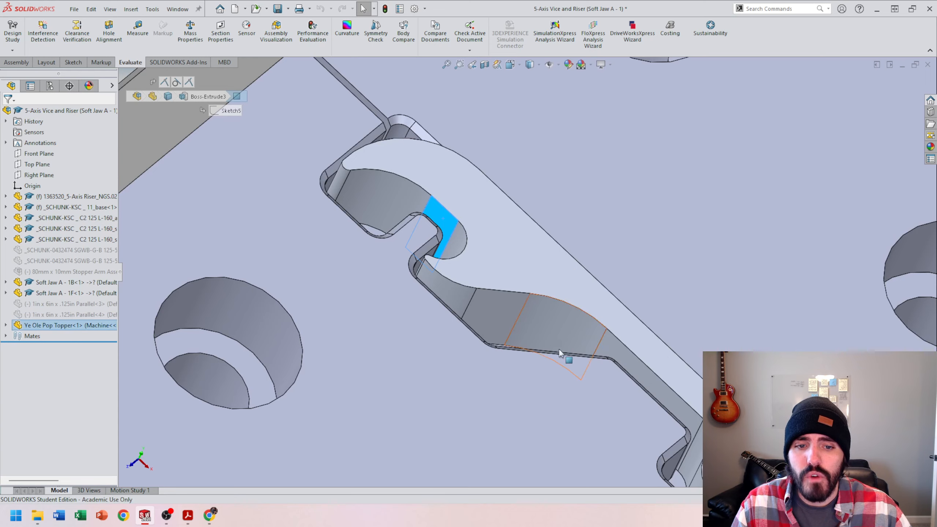
scroll(559, 353, up, 2)
click(594, 349)
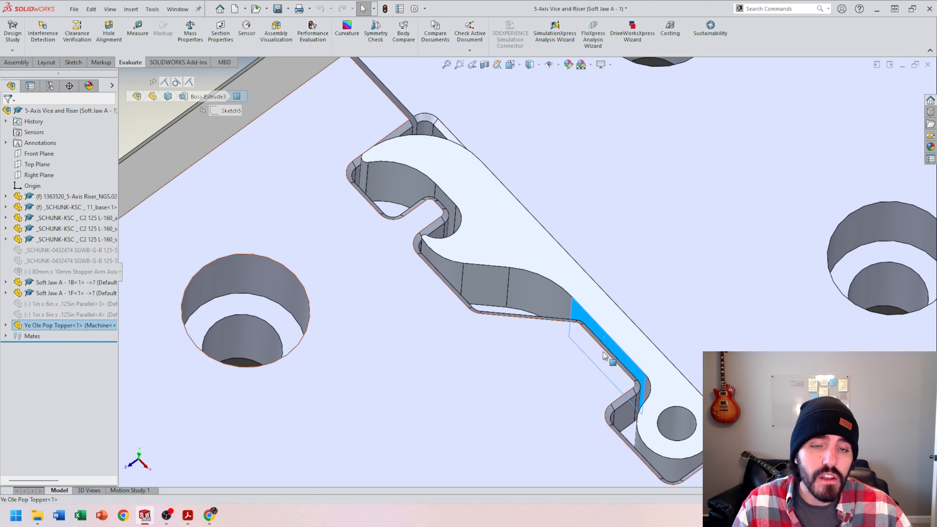
scroll(487, 339, up, 5)
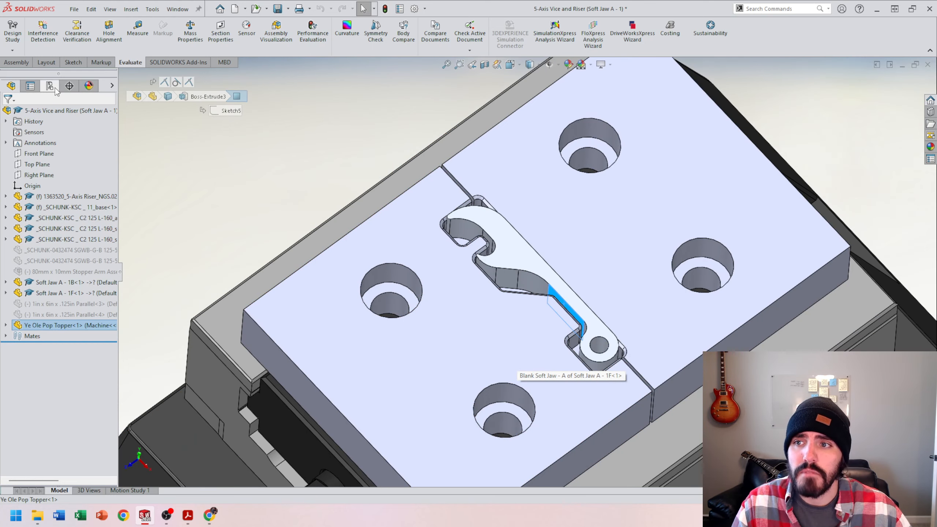
Step: Activate the Hard Jaws configuration of the vise assembly and examine the serrated gripping edges
click(56, 91)
double_click(62, 129)
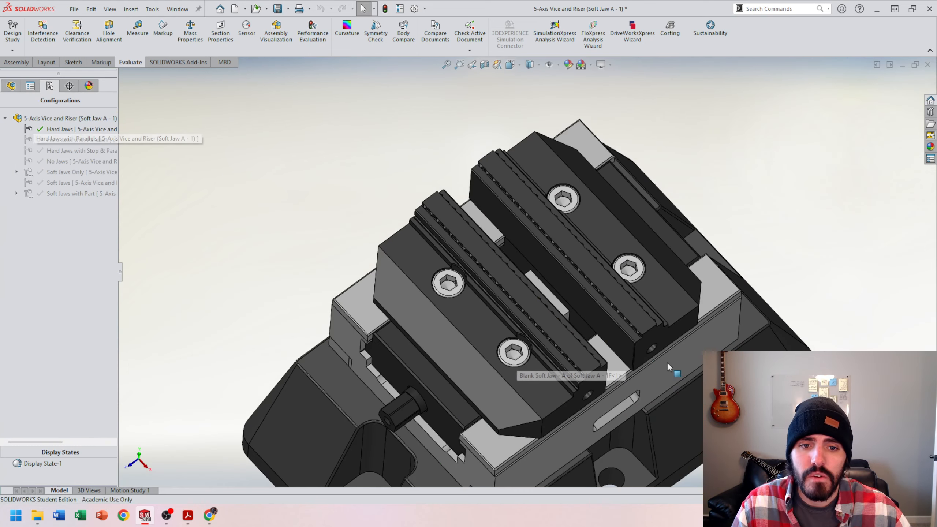
scroll(668, 367, up, 3)
middle_drag(628, 369, 610, 282)
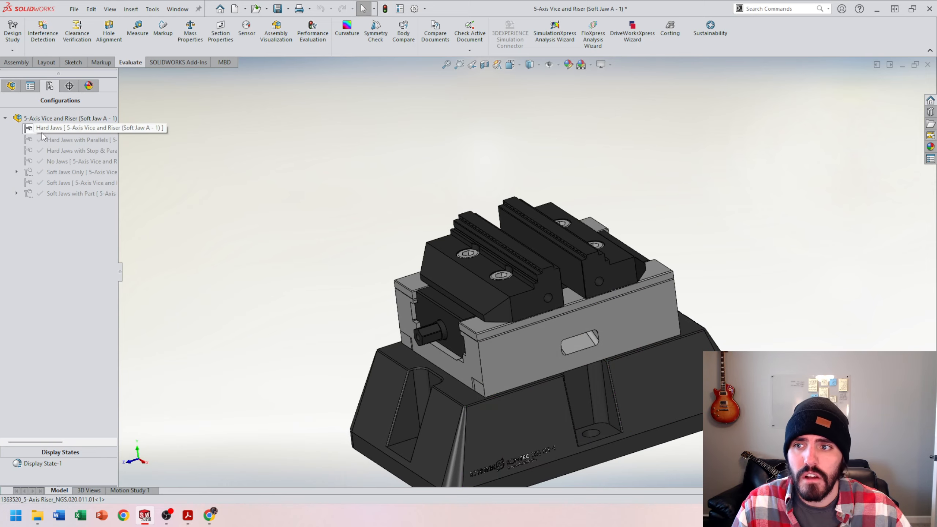
scroll(571, 315, down, 6)
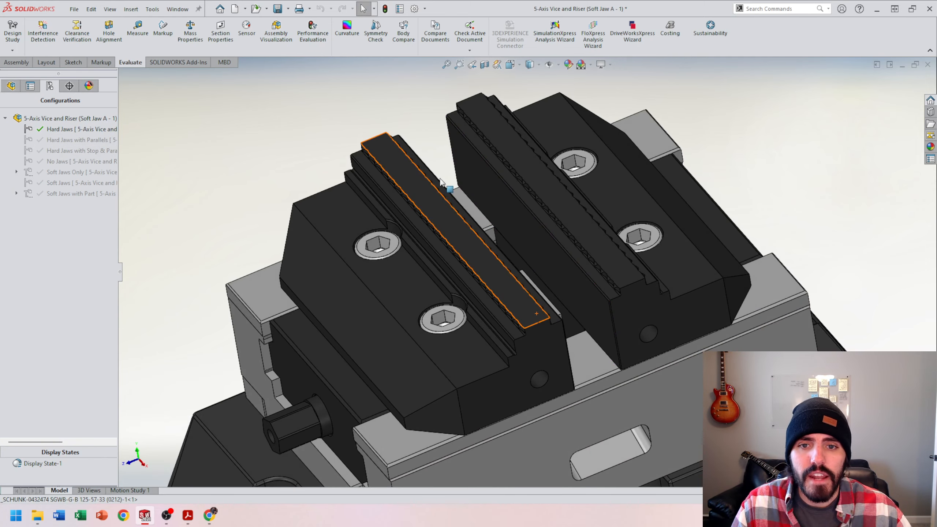
middle_drag(440, 179, 437, 194)
scroll(432, 181, down, 2)
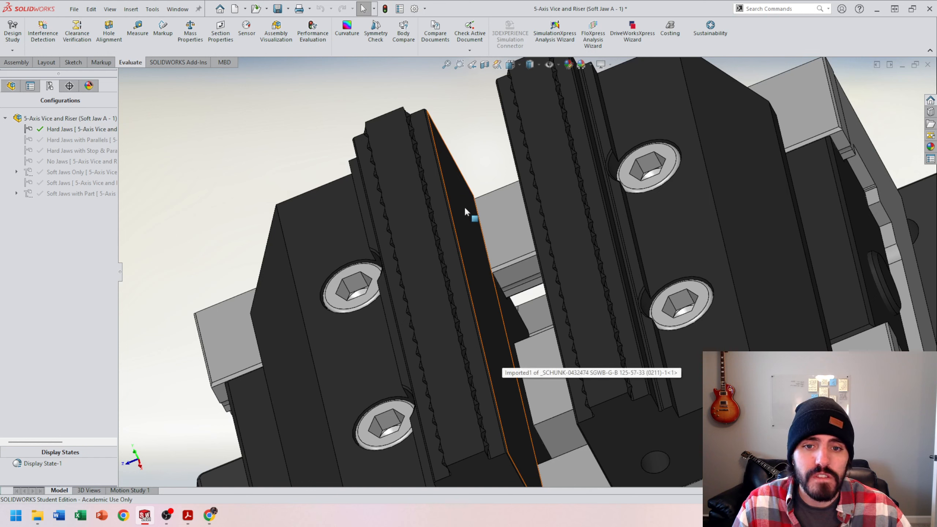
scroll(483, 296, up, 5)
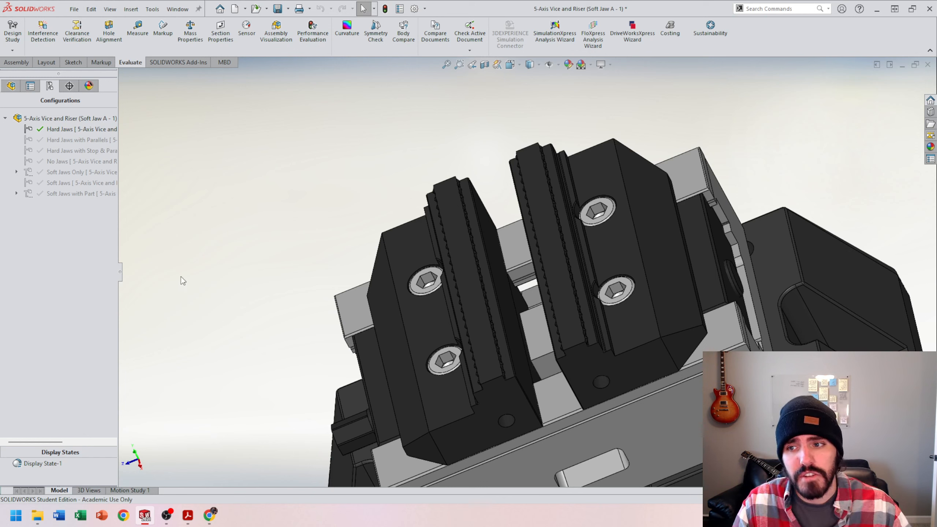
Step: Activate the Soft Jaws with Part configuration and examine the part held between the soft jaws
double_click(69, 194)
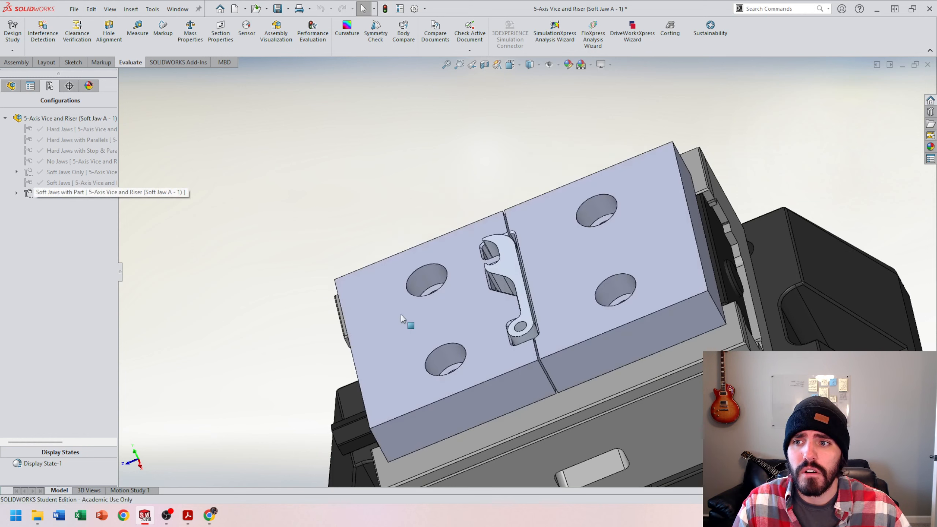
scroll(488, 254, up, 5)
scroll(489, 254, up, 3)
scroll(501, 261, down, 3)
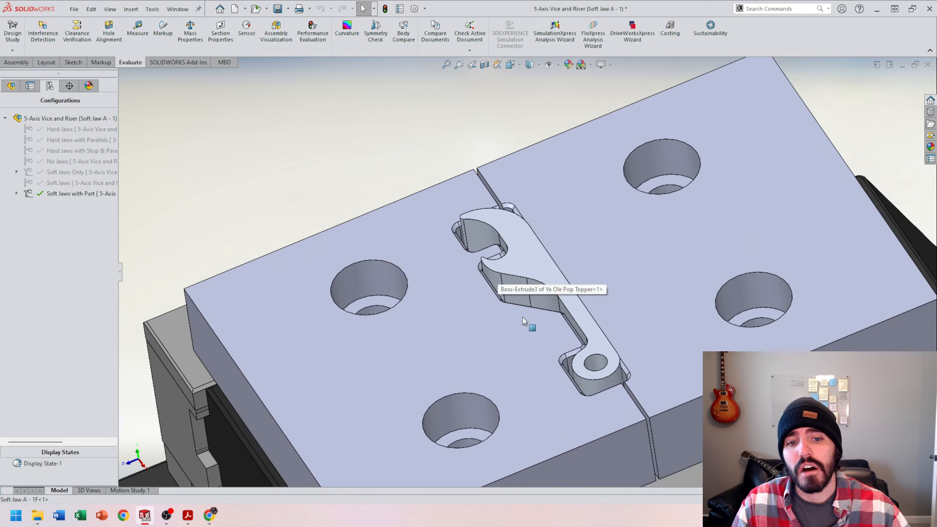
scroll(529, 324, down, 3)
scroll(475, 209, down, 2)
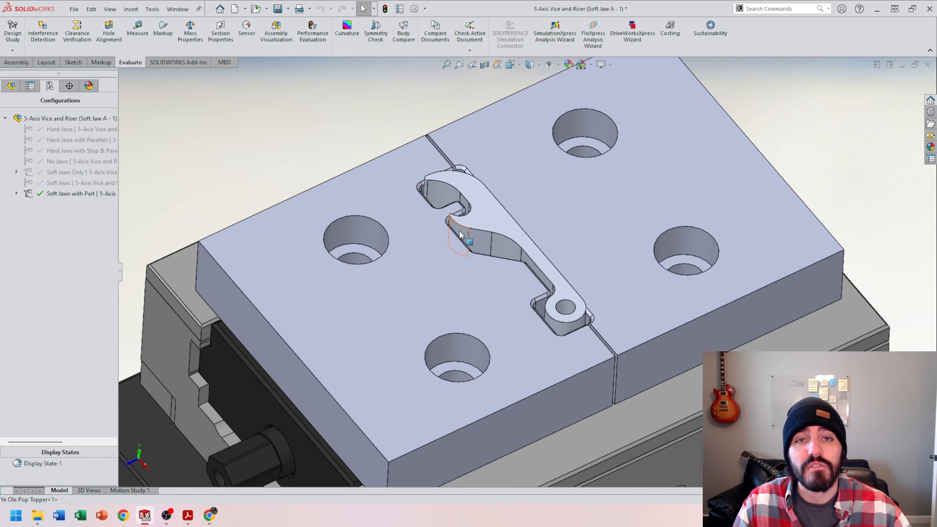
scroll(486, 269, down, 4)
scroll(501, 282, down, 1)
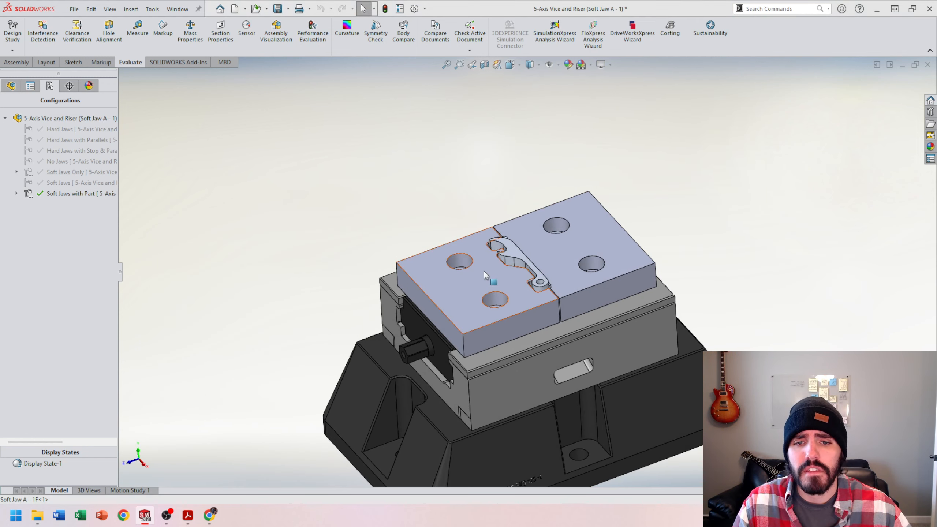
scroll(502, 300, up, 2)
scroll(504, 297, up, 1)
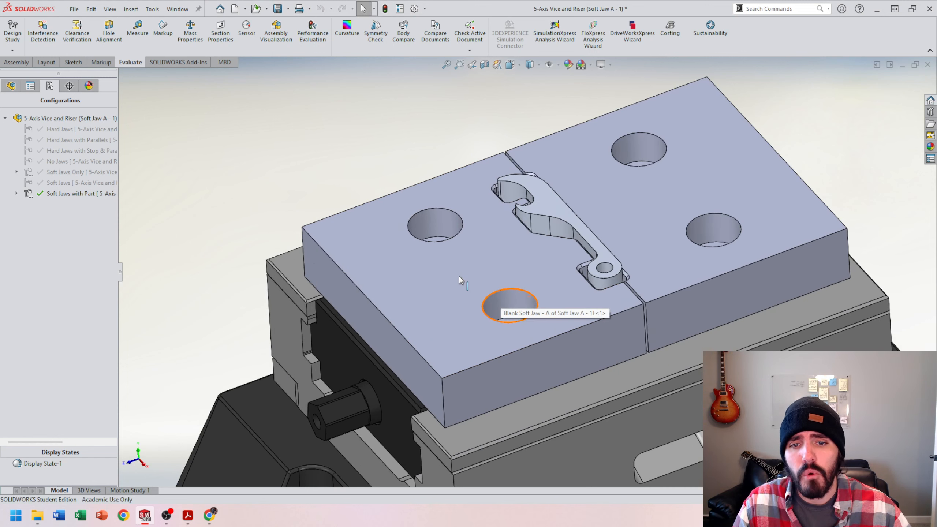
Step: Highlight the front soft jaw's top face and inspect its pocket around the Pop Topper, then clear the selection
click(461, 275)
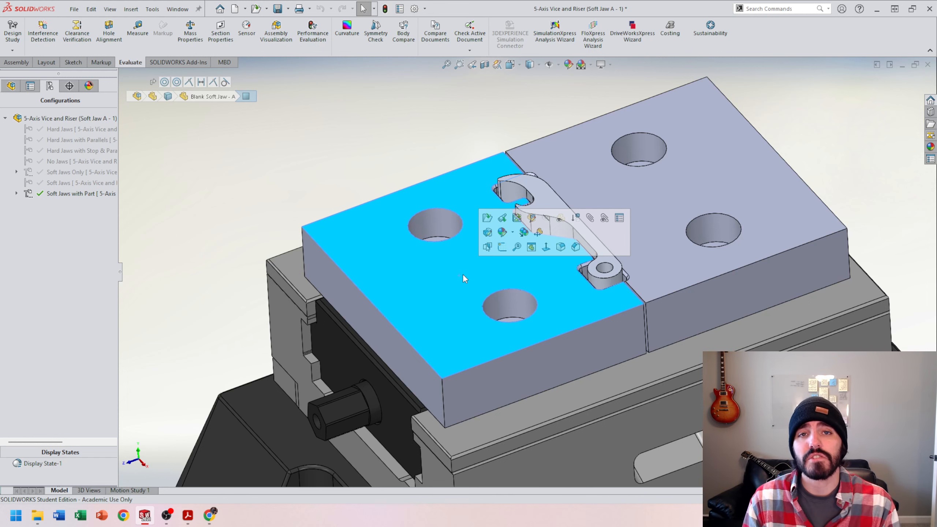
scroll(546, 155, up, 3)
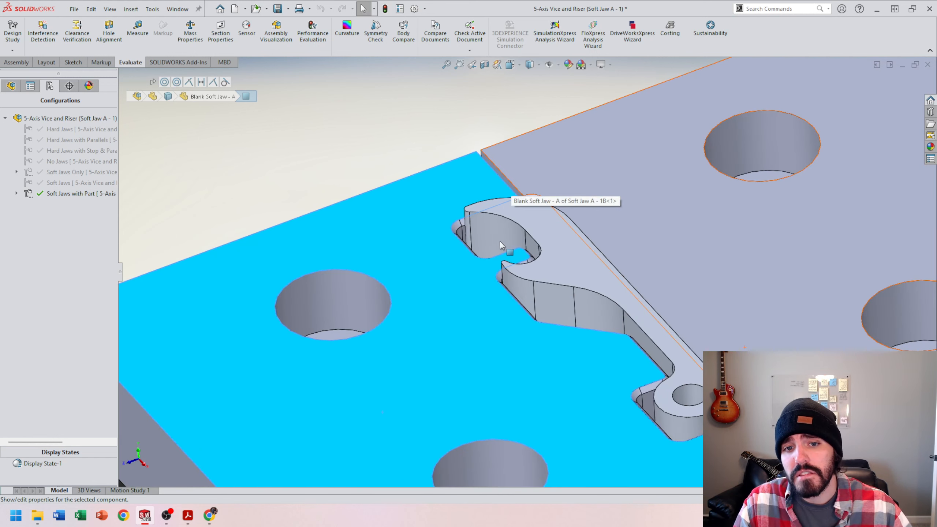
scroll(630, 356, down, 3)
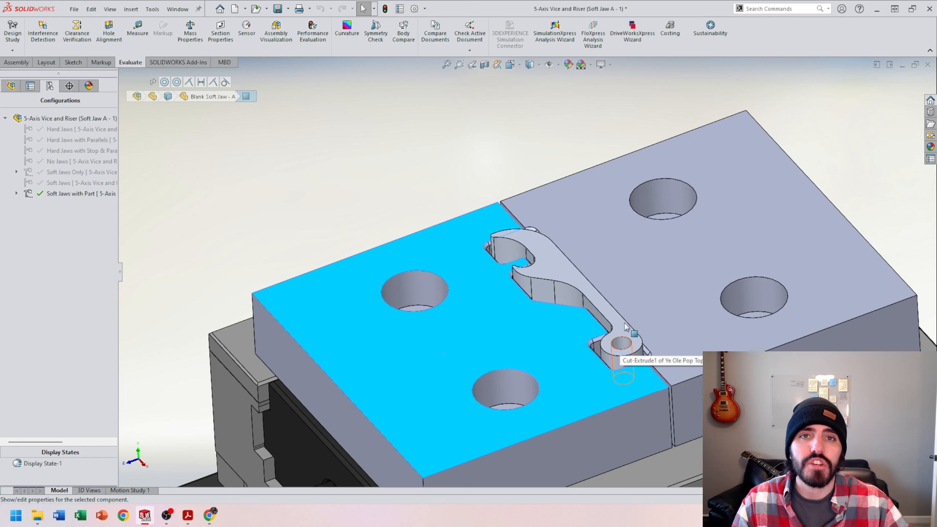
scroll(528, 273, down, 3)
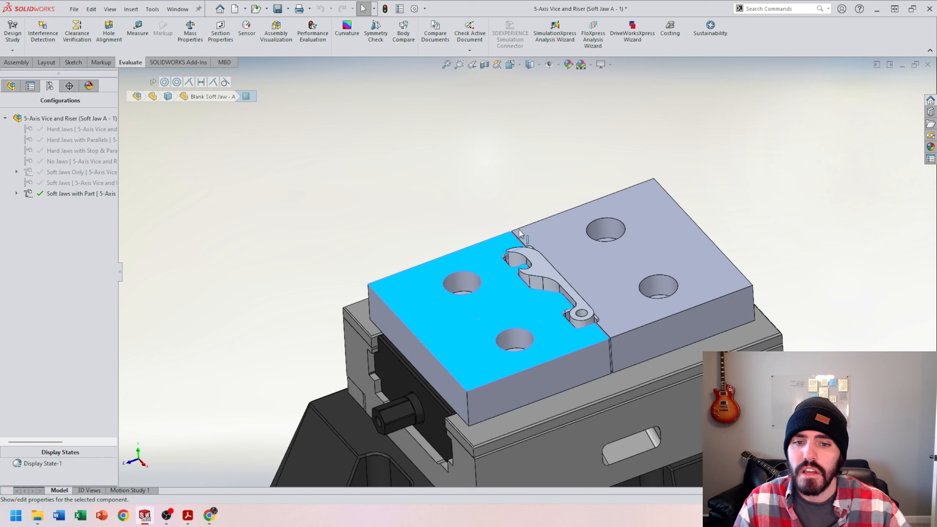
scroll(528, 271, down, 3)
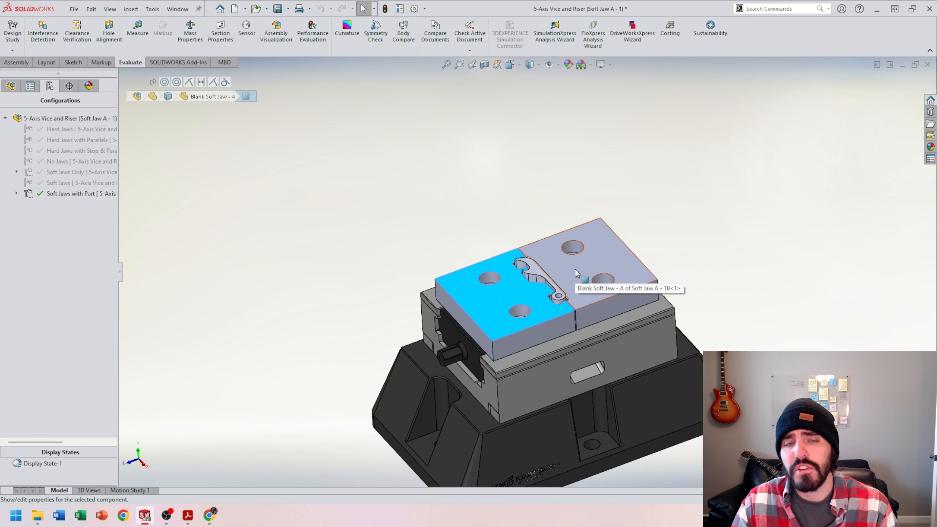
click(495, 222)
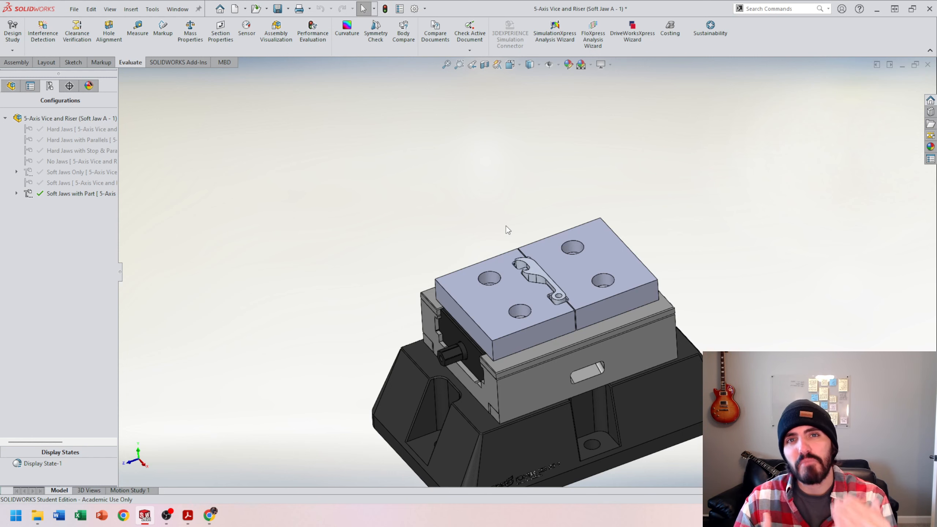
Step: Orient the vise assembly to the right view and then to the isometric view
key(space)
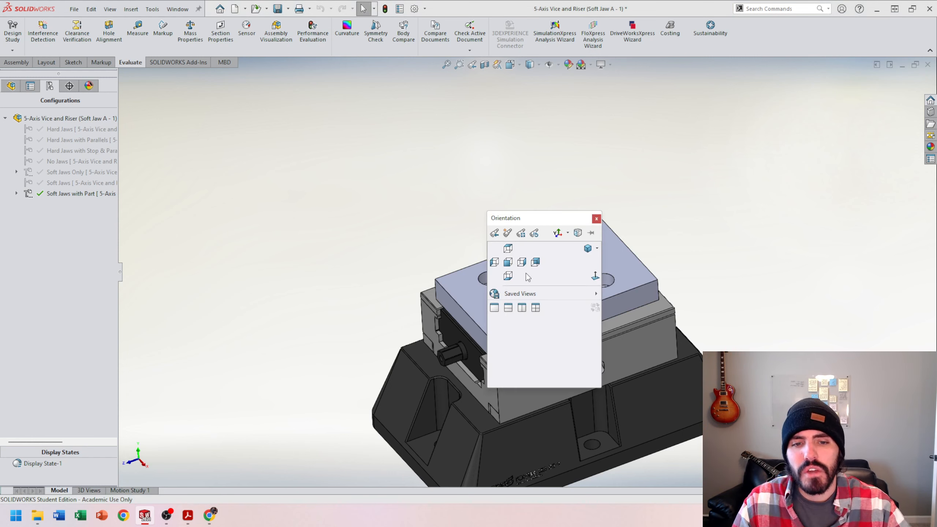
click(508, 261)
key(space)
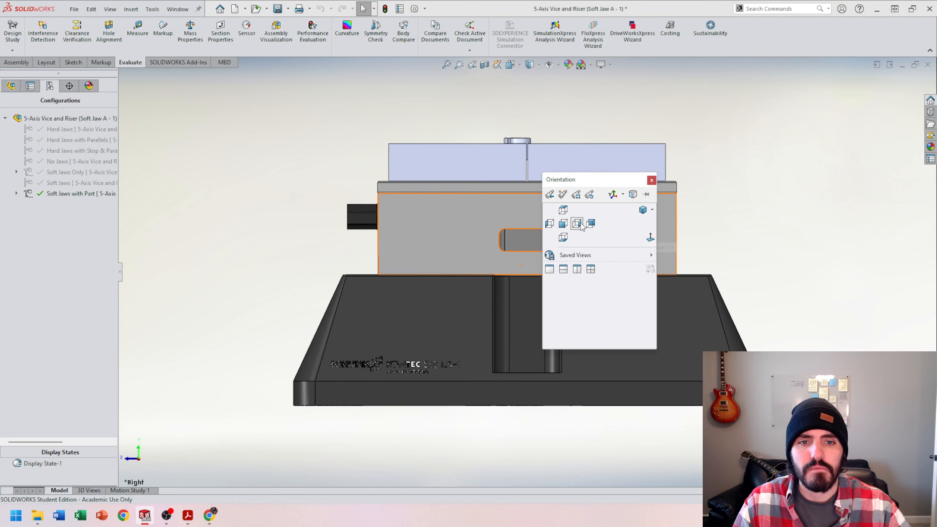
click(633, 222)
Step: Identify the Soft Jaw A - 1B and Soft Jaw A - 1F components in the feature tree and the model
click(11, 86)
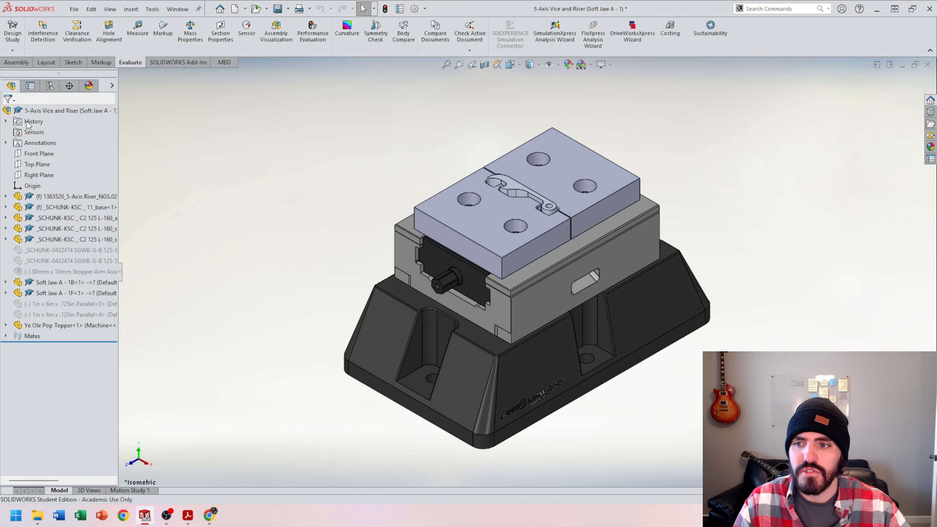
click(55, 292)
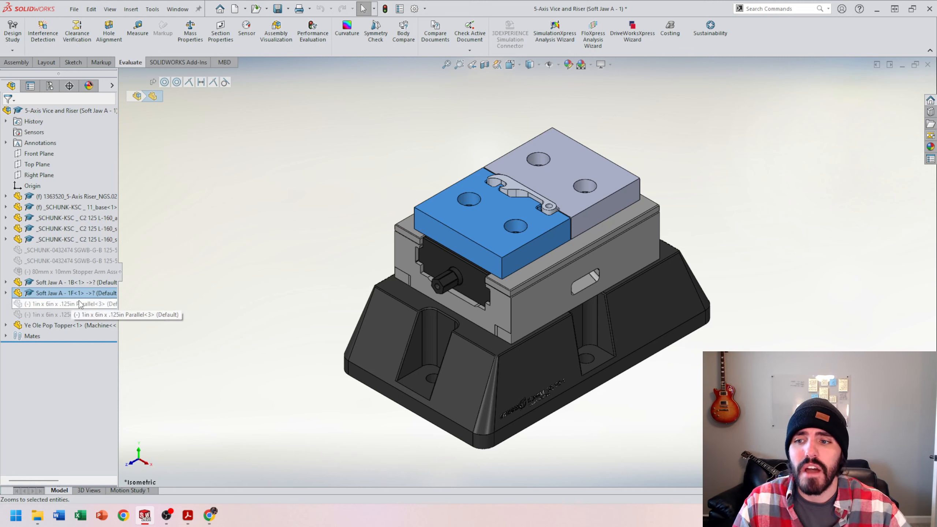
click(85, 284)
click(85, 295)
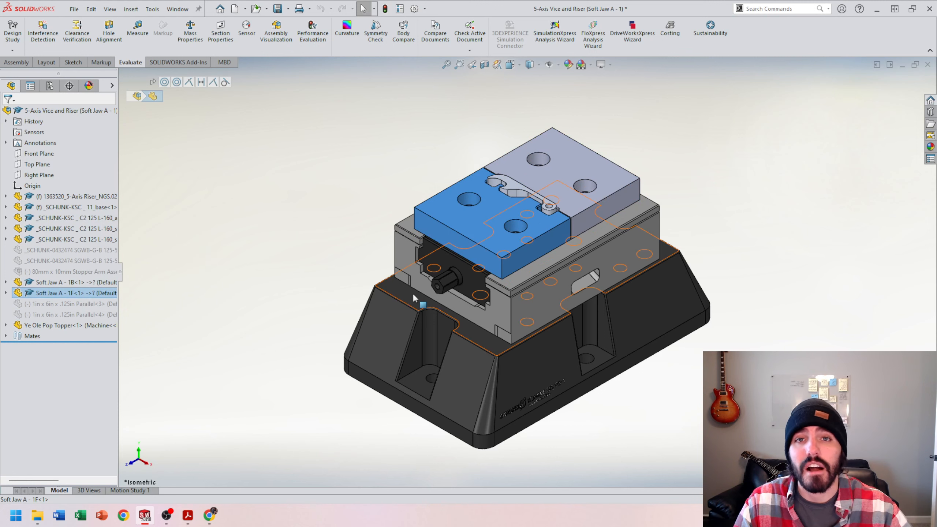
scroll(582, 209, down, 5)
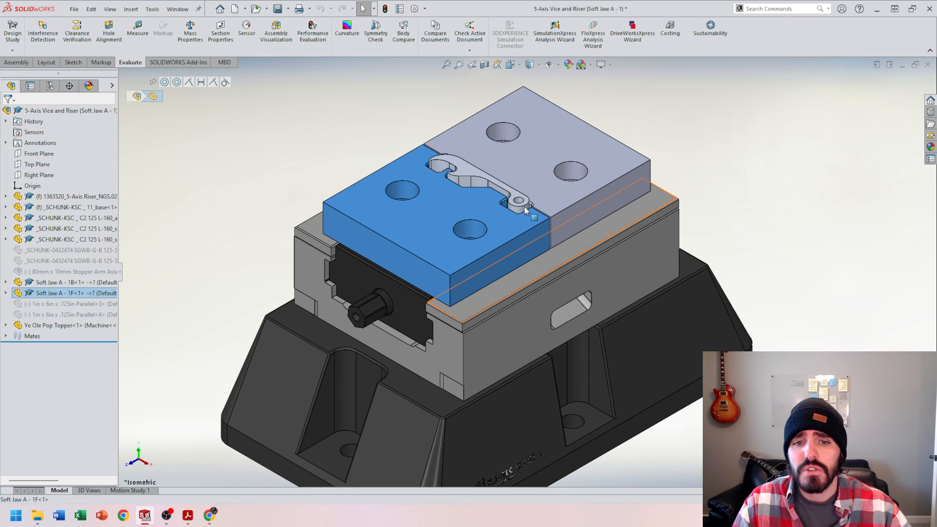
click(229, 219)
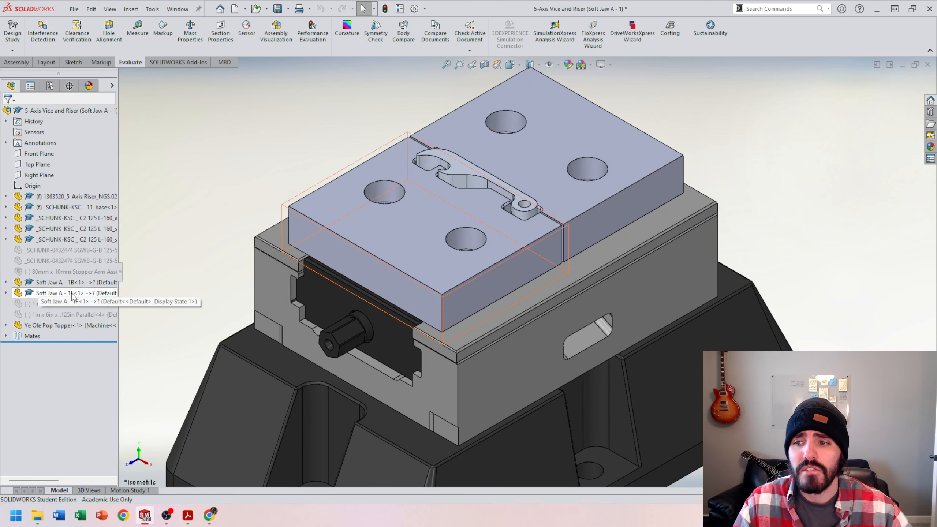
Step: Open the Soft Jaw A - 1F component as a separate part document
click(54, 294)
right_click(54, 295)
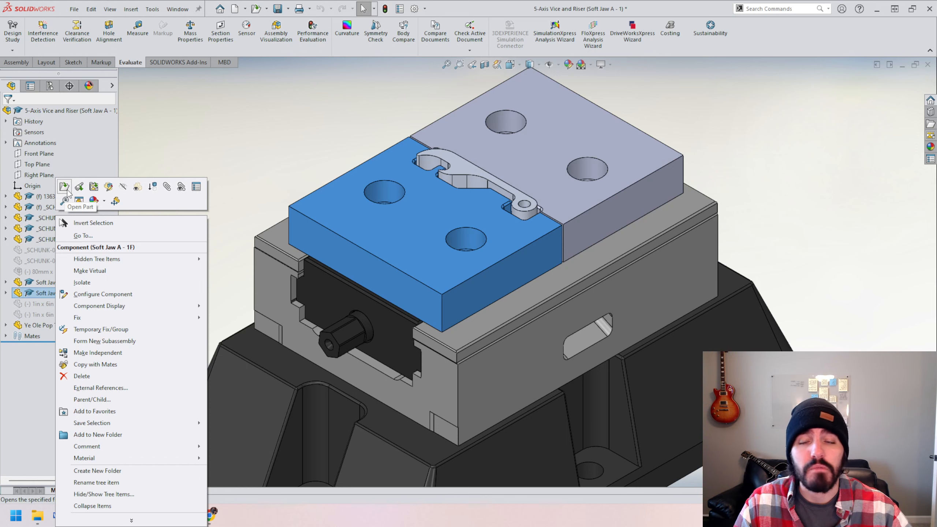
right_click(41, 294)
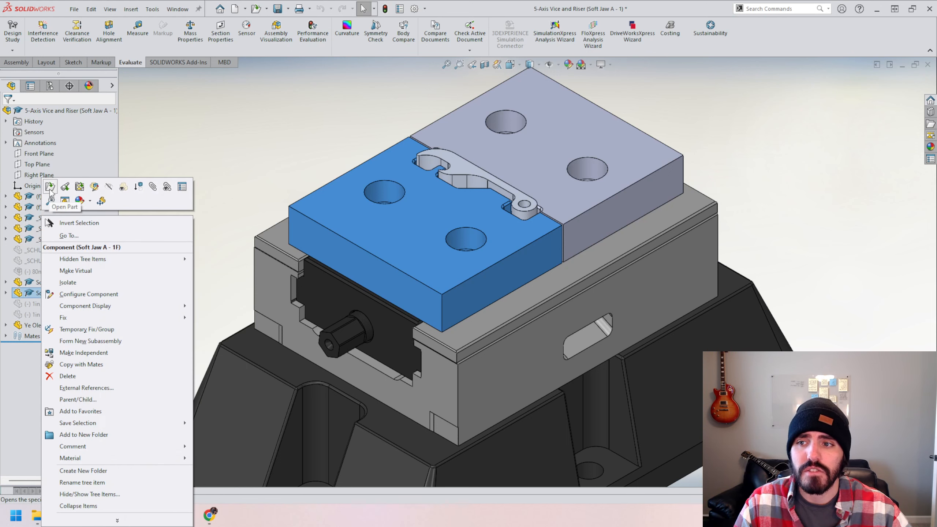
click(50, 188)
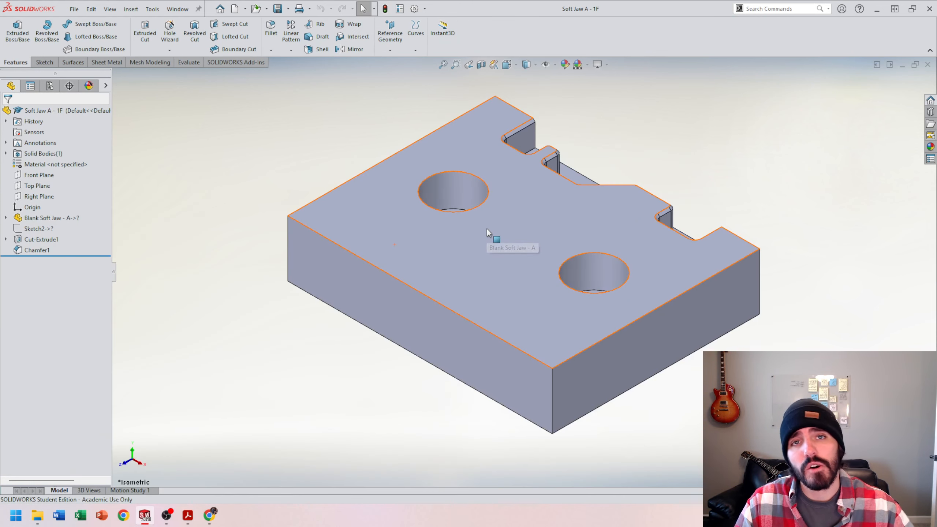
Step: Inspect the front soft jaw's pocket edge and compare it with the jaws holding the Pop Topper in the vise assembly
scroll(585, 263, down, 4)
scroll(575, 251, up, 2)
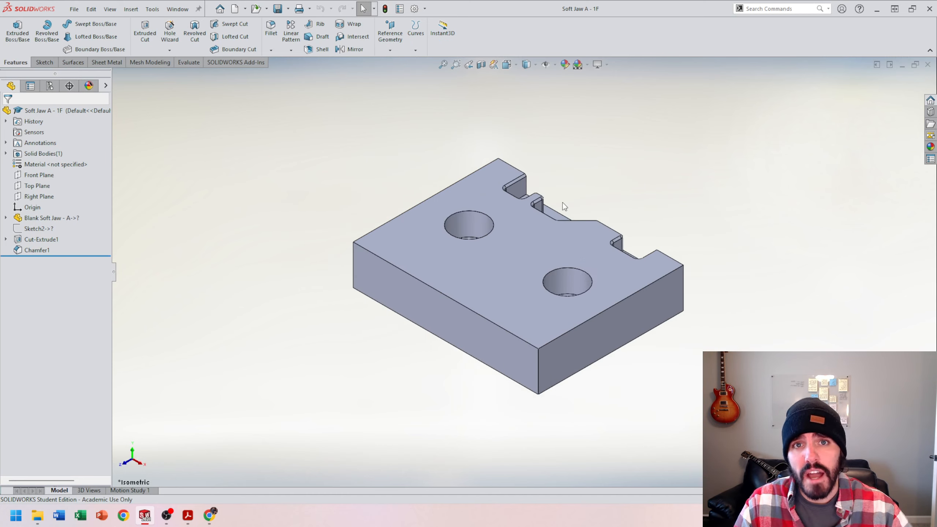
middle_drag(546, 193, 575, 234)
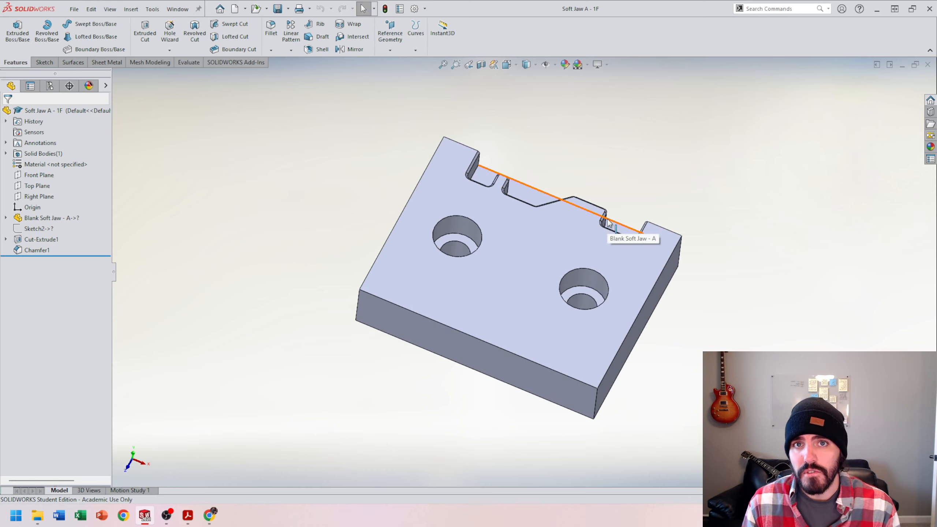
key(ctrl+Tab)
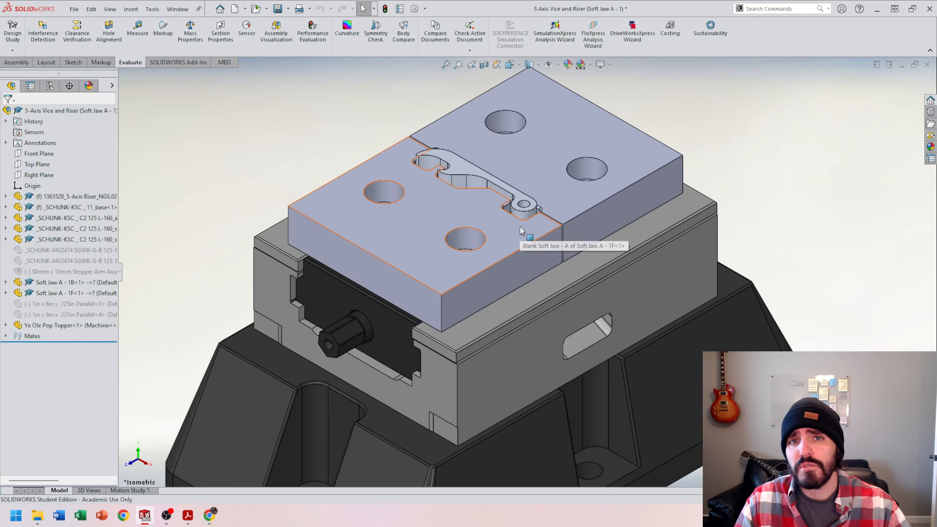
key(ctrl+Tab)
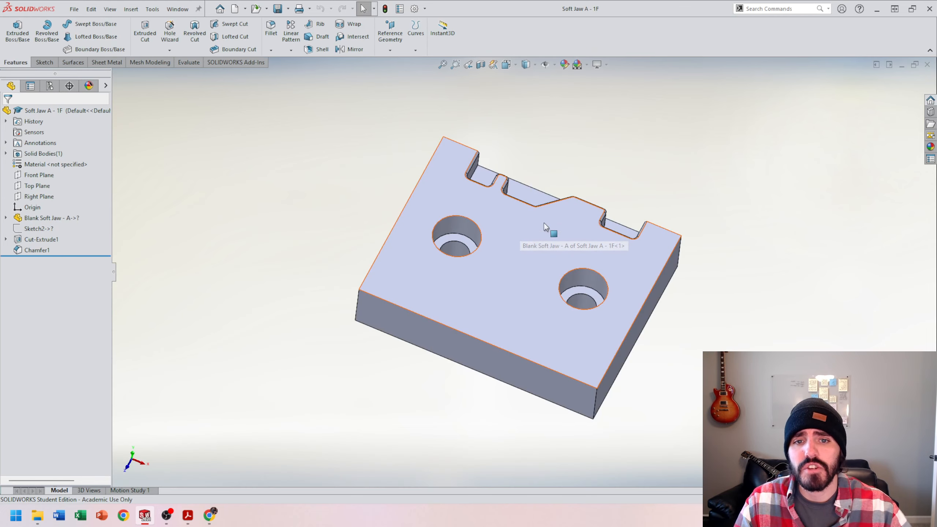
Step: Examine how the jaw's pocket is built by highlighting Cut-Extrude1, the Pop Topper outline in Sketch2, and Chamfer1
middle_drag(522, 238, 517, 247)
scroll(505, 192, down, 3)
middle_drag(507, 182, 524, 181)
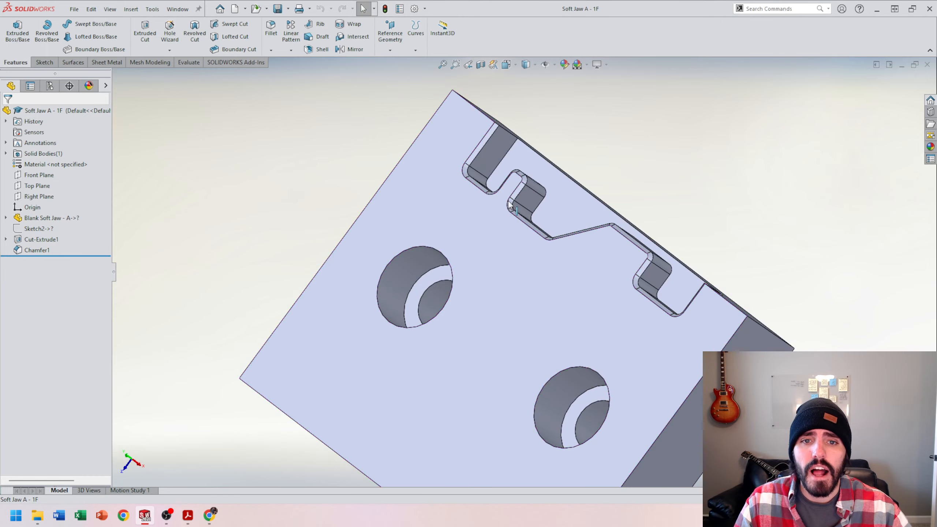
scroll(522, 177, down, 1)
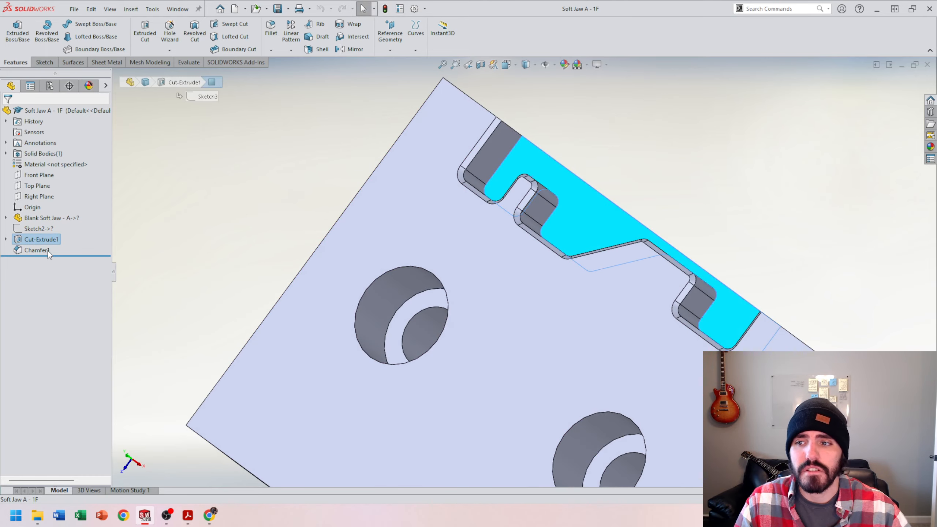
click(39, 228)
mouse_move(549, 251)
middle_down()
mouse_move(625, 213)
mouse_move(581, 225)
middle_up()
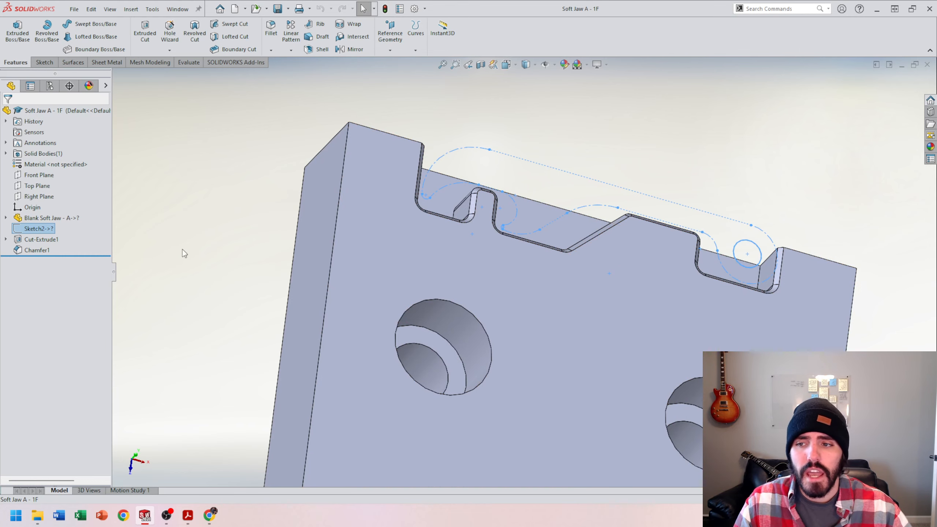
middle_drag(647, 201, 279, 241)
click(534, 199)
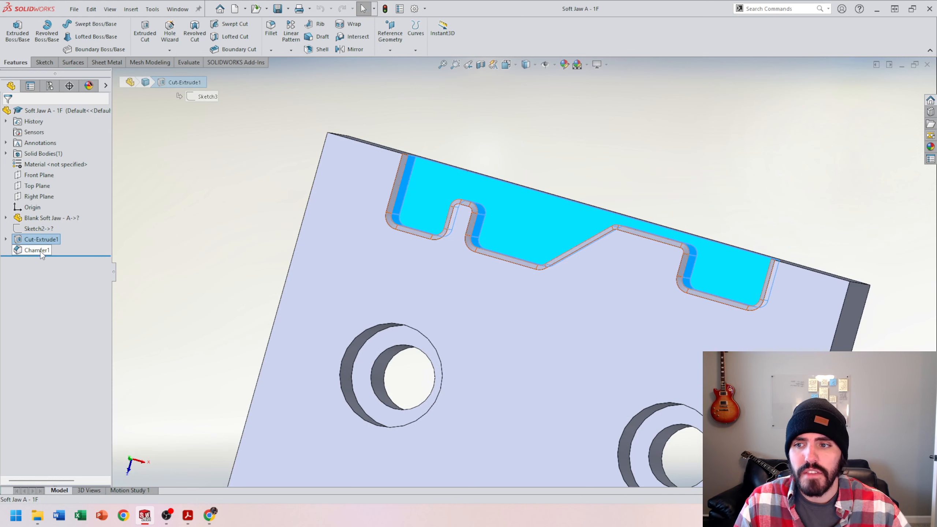
click(415, 162)
scroll(415, 163, up, 5)
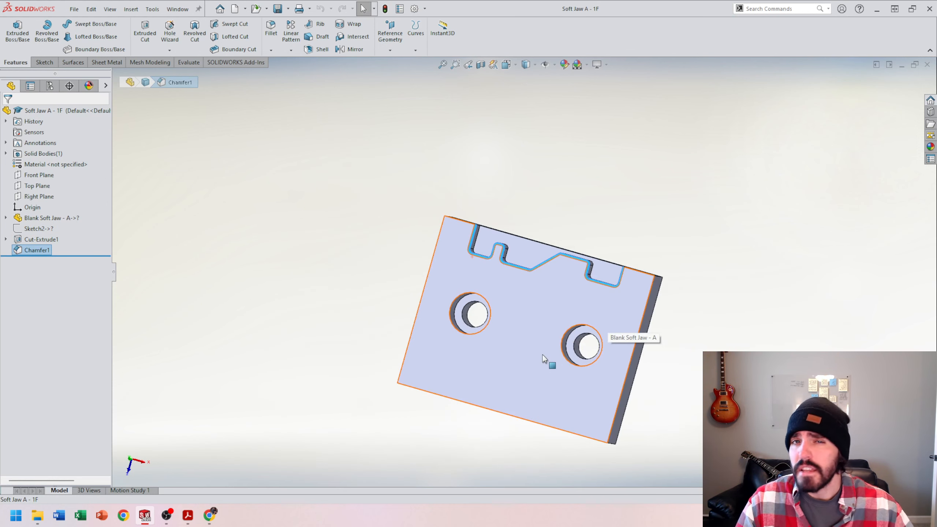
Step: Examine the blank jaw geometry by highlighting its side face, its underside and the two screw holes
middle_drag(528, 344, 515, 301)
click(354, 281)
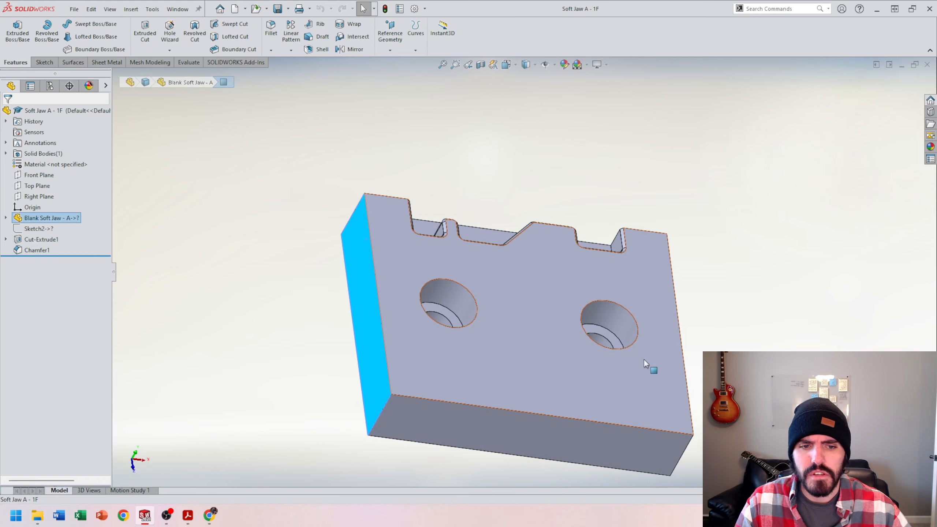
middle_drag(644, 359, 598, 201)
scroll(406, 373, down, 3)
click(496, 295)
scroll(601, 196, up, 2)
scroll(575, 166, down, 4)
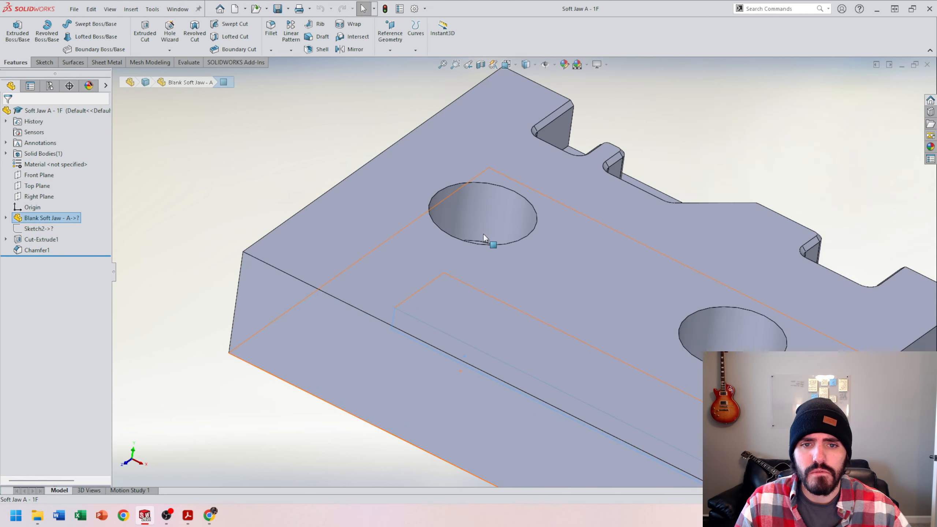
click(483, 235)
click(761, 348)
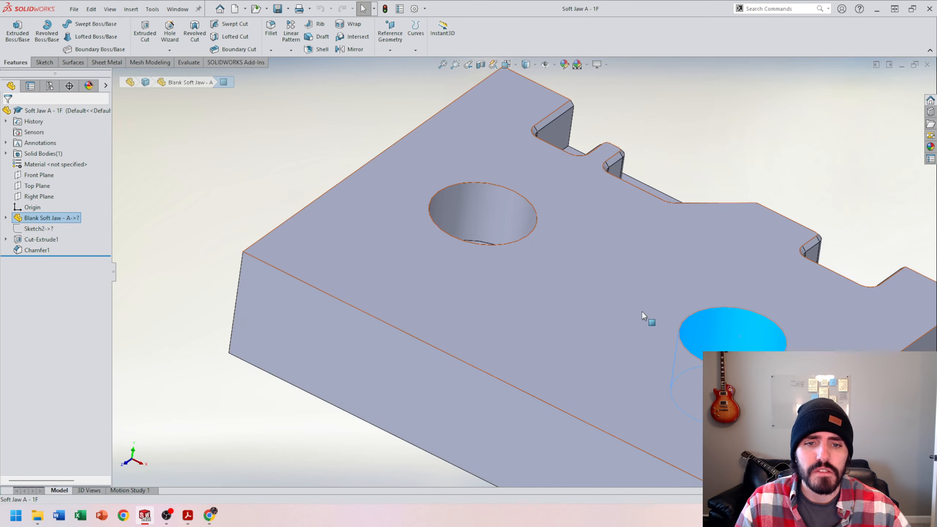
middle_drag(642, 310, 653, 337)
scroll(527, 282, up, 1)
scroll(581, 233, up, 1)
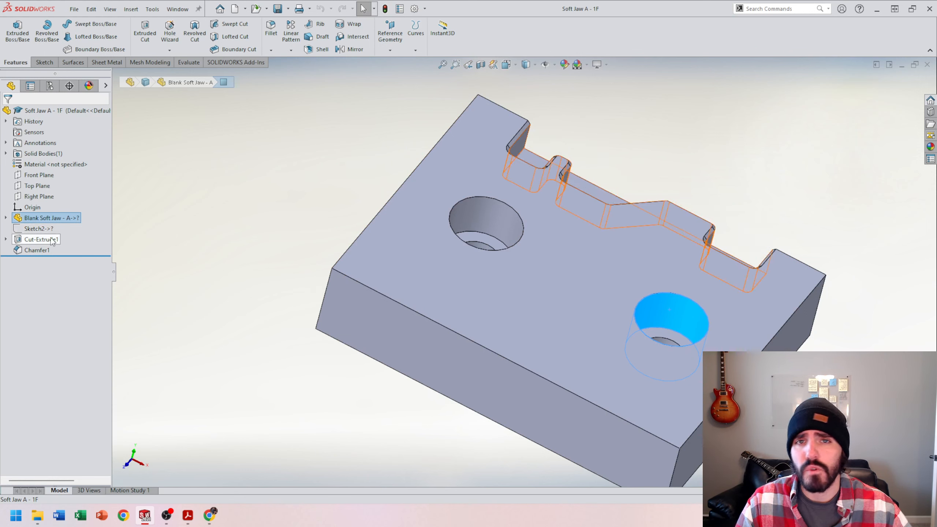
Step: Clear the selection and open the inserted Blank Soft Jaw - A feature in context as its own part document
click(335, 193)
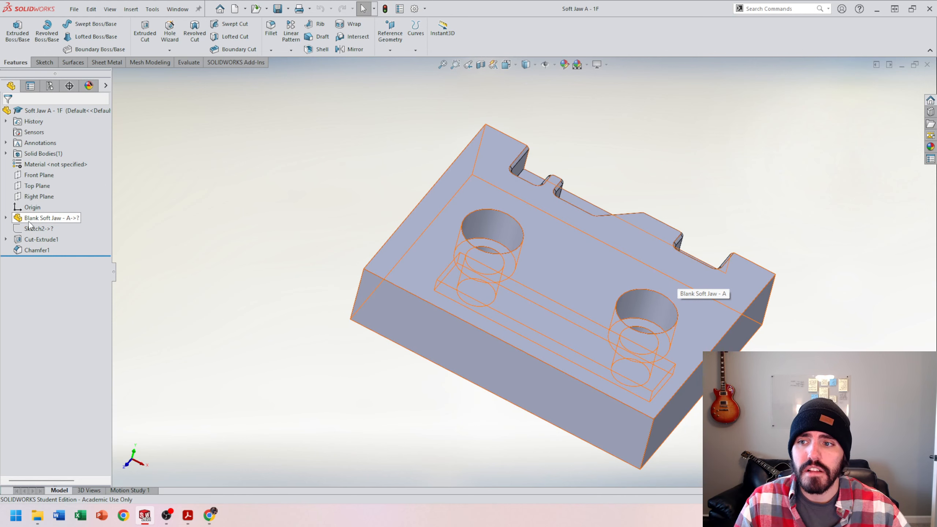
right_click(36, 221)
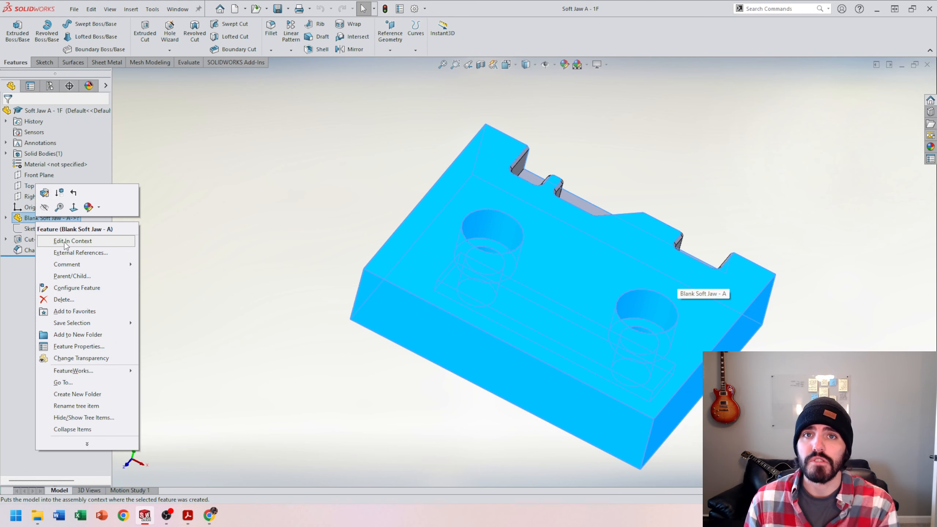
right_click(22, 218)
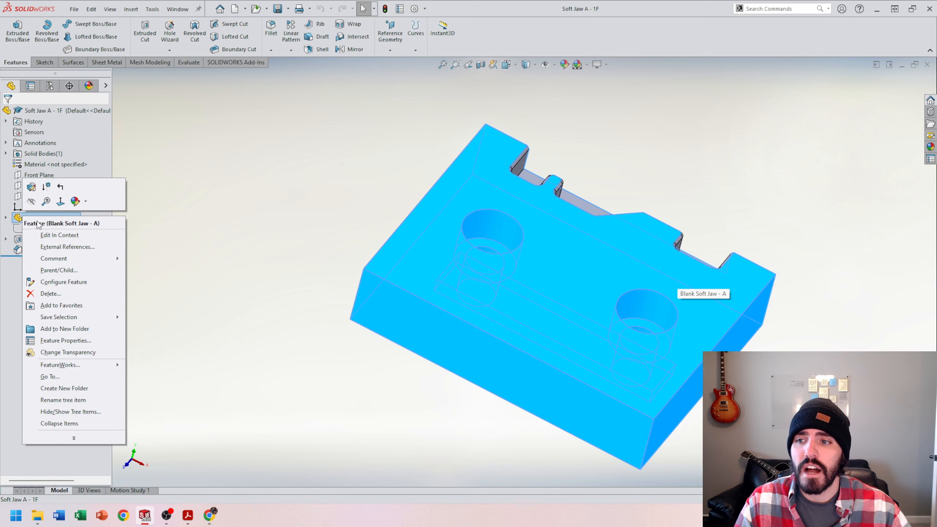
click(229, 214)
right_click(65, 223)
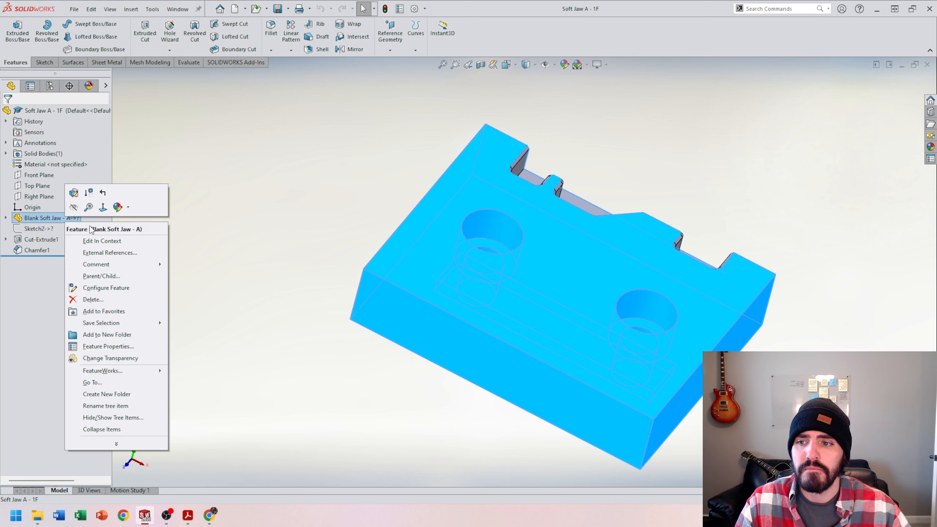
click(100, 243)
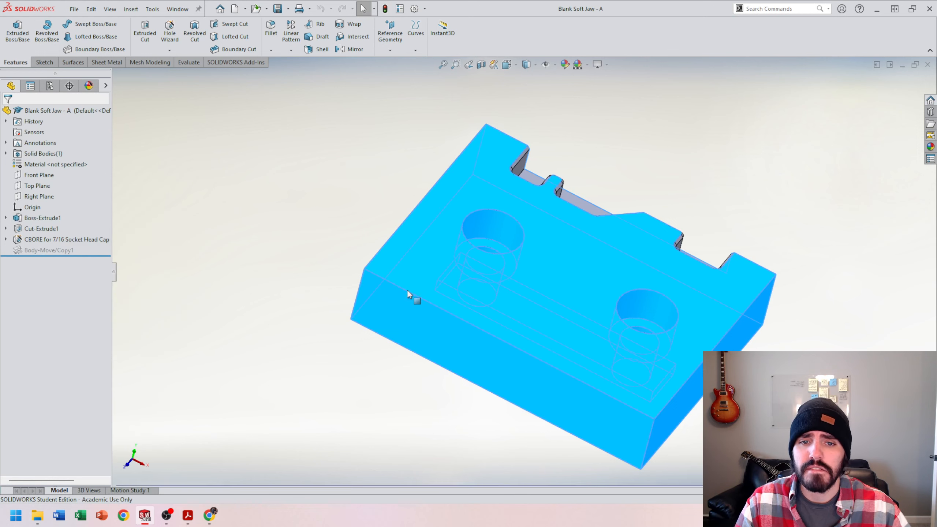
Step: Inspect the blank jaw and view the dimensions of Sketch1 under Boss-Extrude1, then exit the sketch
middle_drag(486, 288, 482, 252)
scroll(482, 252, down, 2)
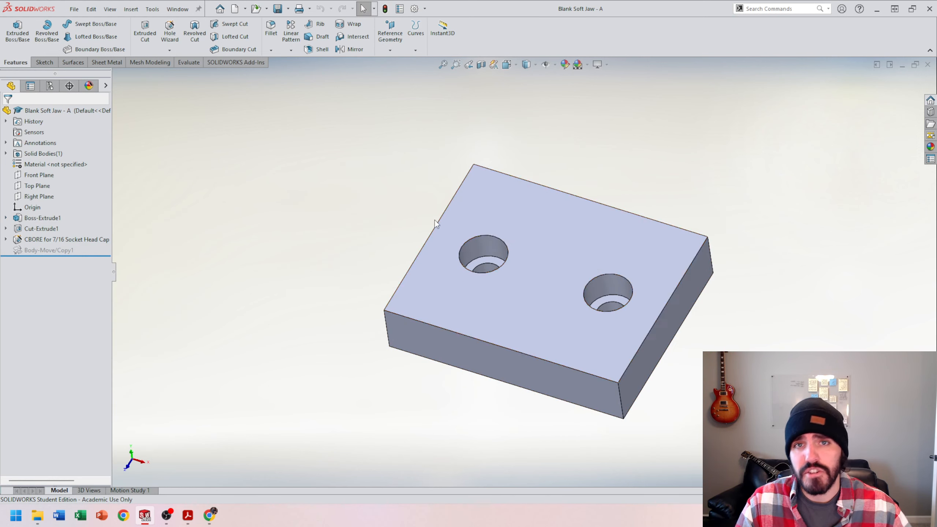
middle_drag(605, 309, 641, 307)
scroll(641, 307, up, 1)
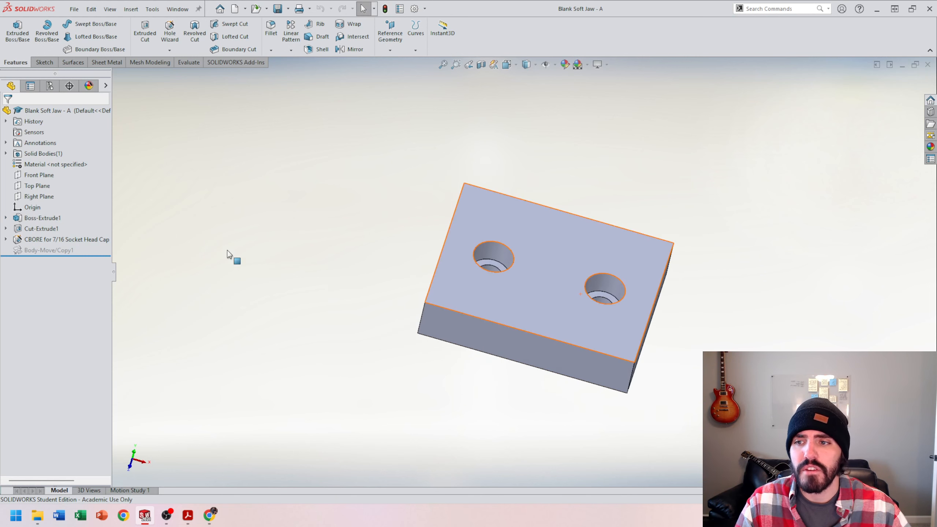
click(5, 218)
click(46, 229)
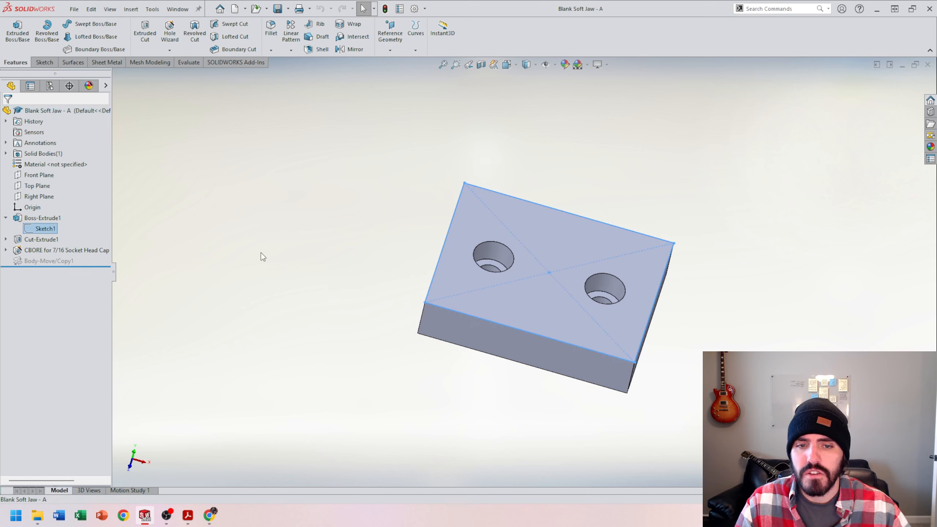
right_click(40, 229)
click(55, 195)
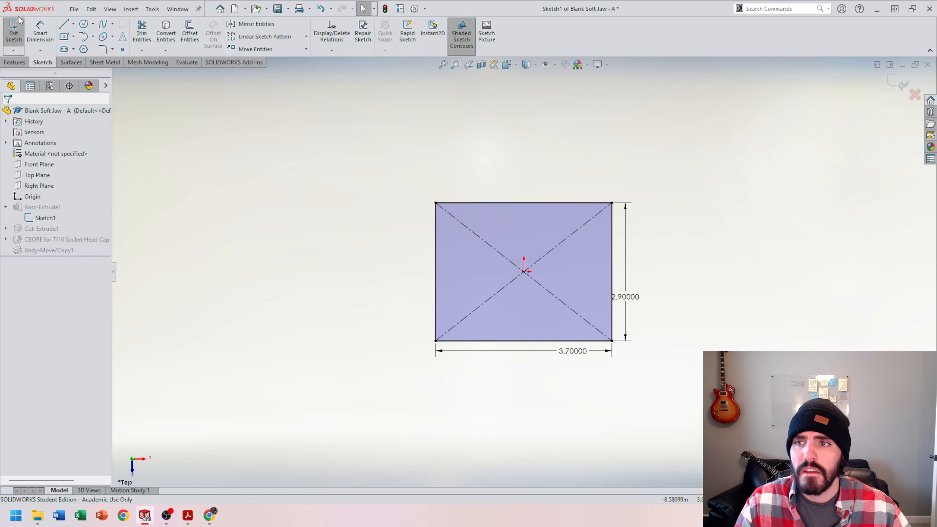
click(14, 26)
Step: Highlight the blank jaw's bottom face and examine the Cut-Extrude1 slot on its underside
click(553, 327)
mouse_move(552, 327)
middle_down()
mouse_move(547, 139)
mouse_move(558, 203)
middle_up()
scroll(487, 299, down, 5)
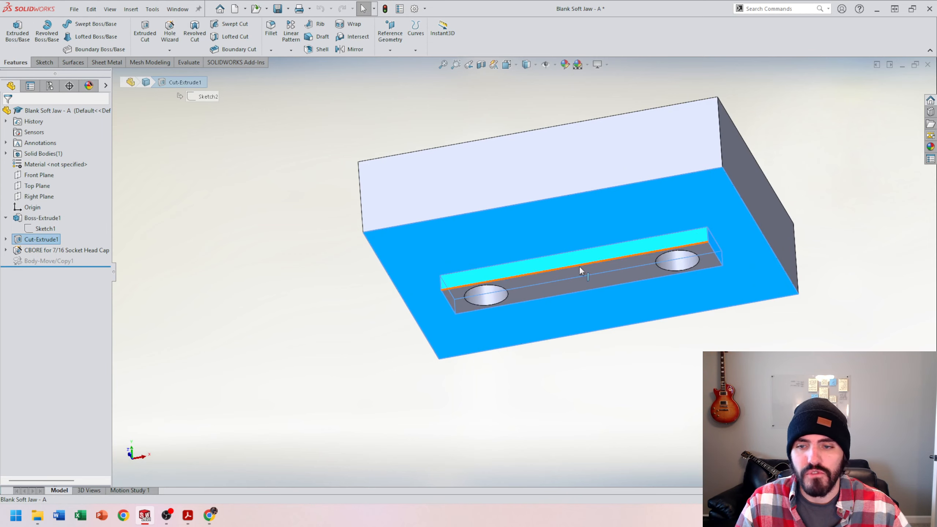
Step: Highlight the CBORE for 7/16 Socket Head Cap Screw feature and examine both counterbored holes, then clear the selection
click(55, 250)
middle_drag(263, 173, 349, 263)
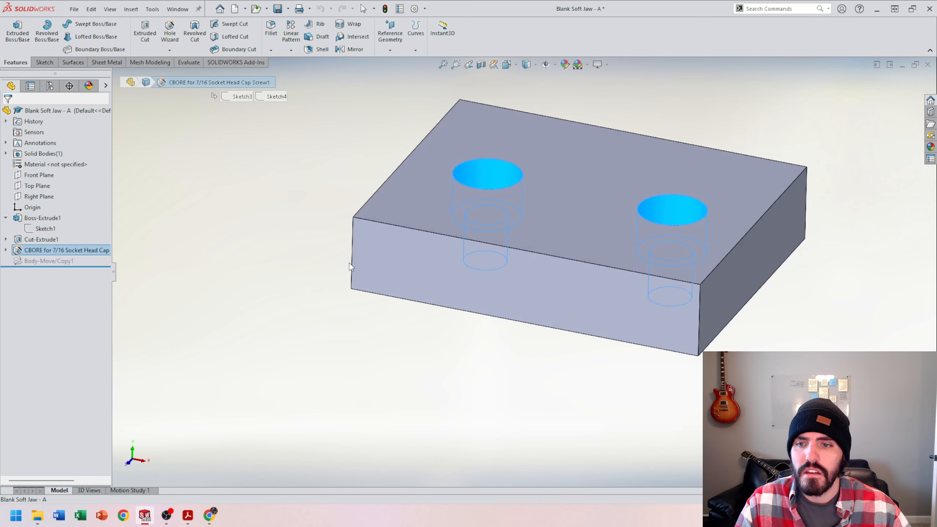
scroll(483, 178, down, 3)
middle_drag(732, 213, 627, 232)
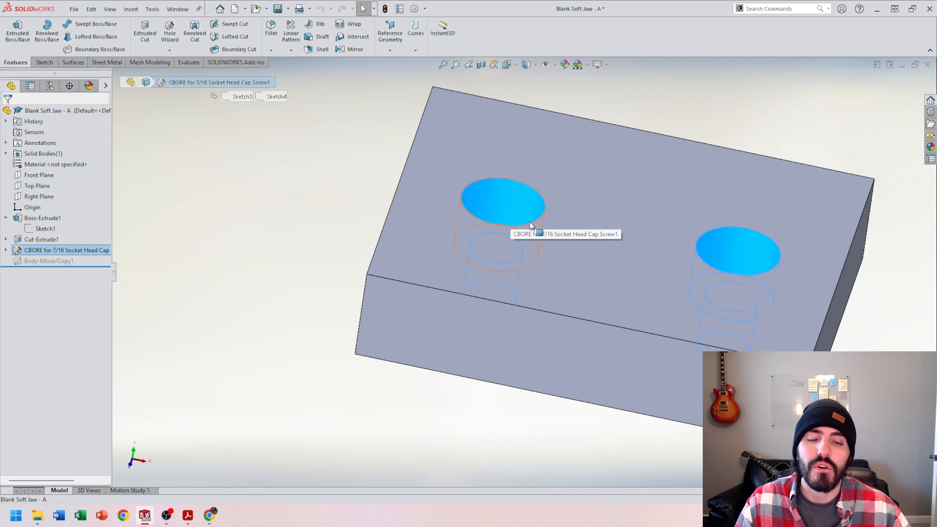
middle_drag(657, 229, 504, 147)
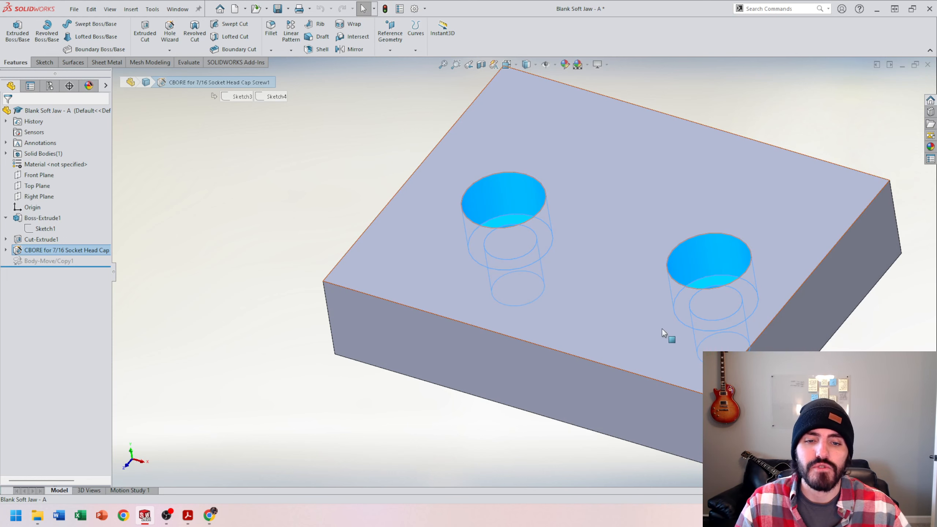
middle_drag(661, 332, 685, 355)
click(329, 169)
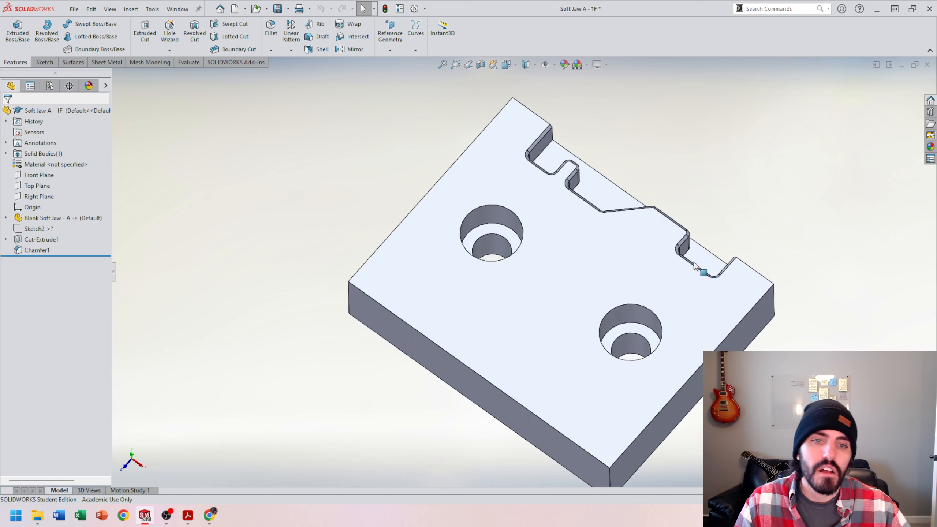
Step: Compare the Soft Jaw A - 1F part with the Blank Soft Jaw - A part by switching between their documents
scroll(529, 210, up, 2)
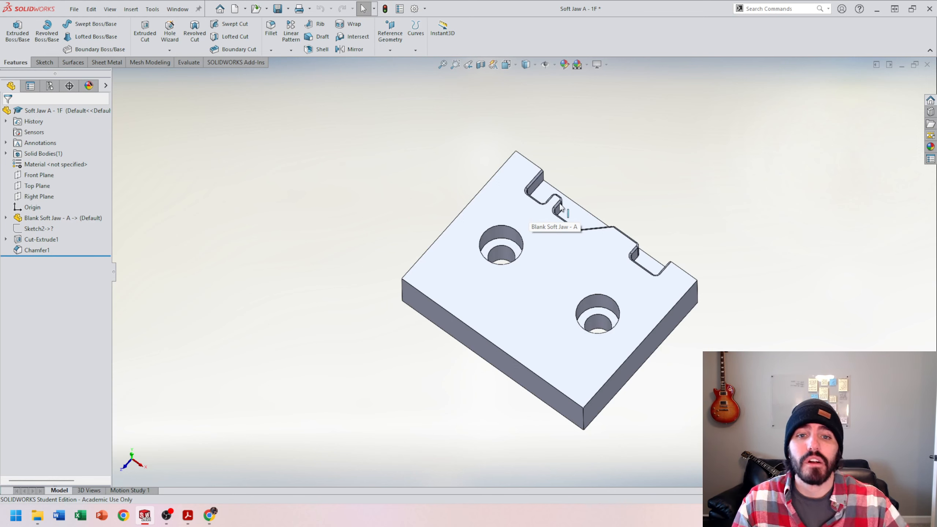
key(ctrl+Tab)
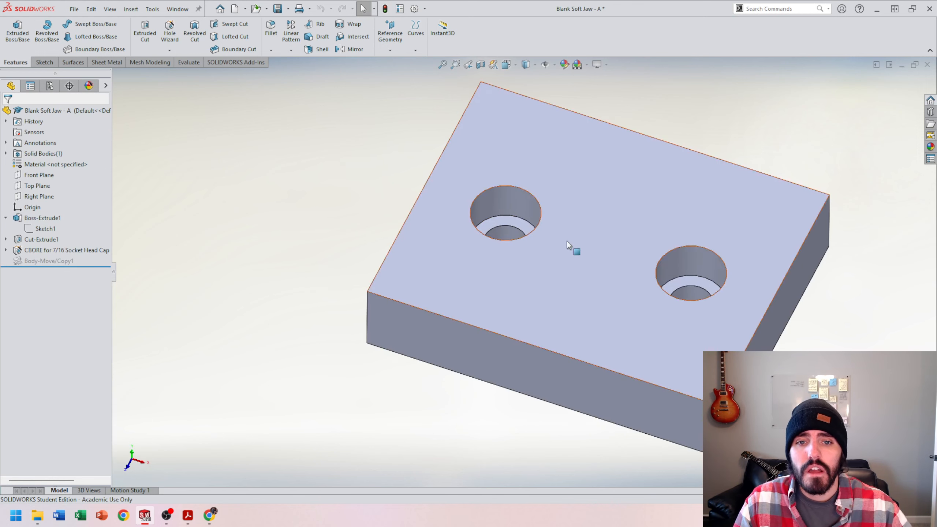
scroll(609, 206, up, 3)
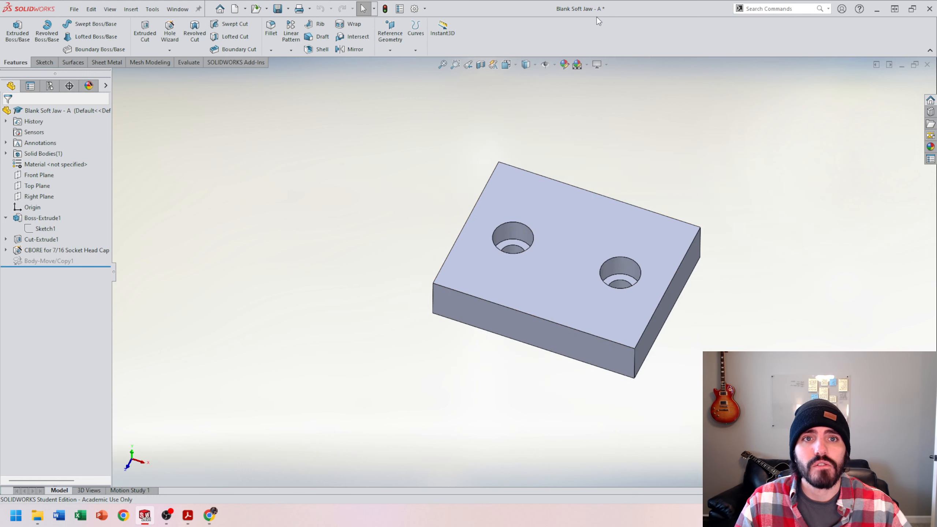
key(ctrl+Tab)
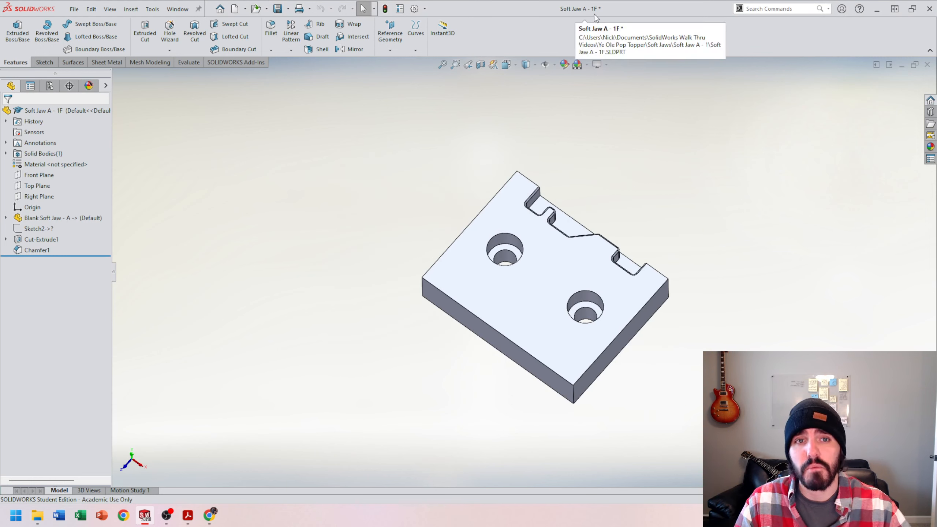
middle_drag(586, 268, 568, 236)
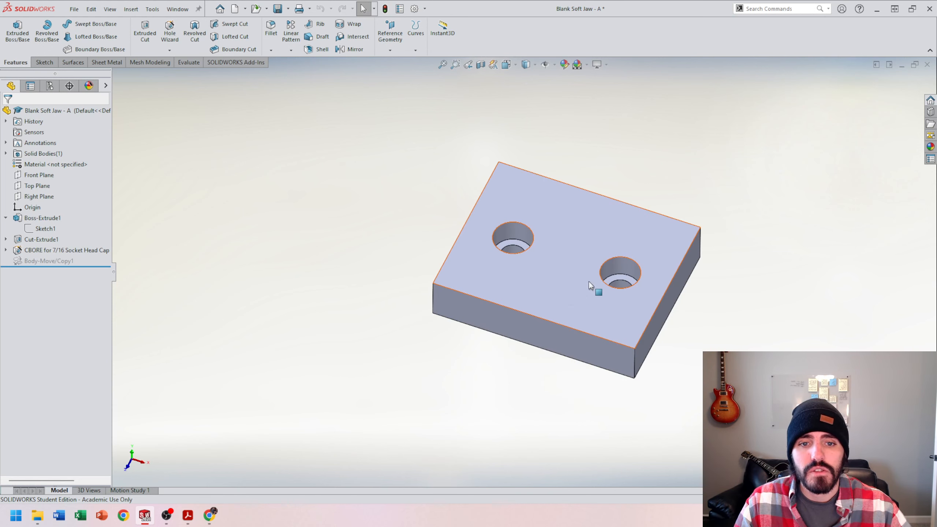
middle_drag(589, 281, 591, 251)
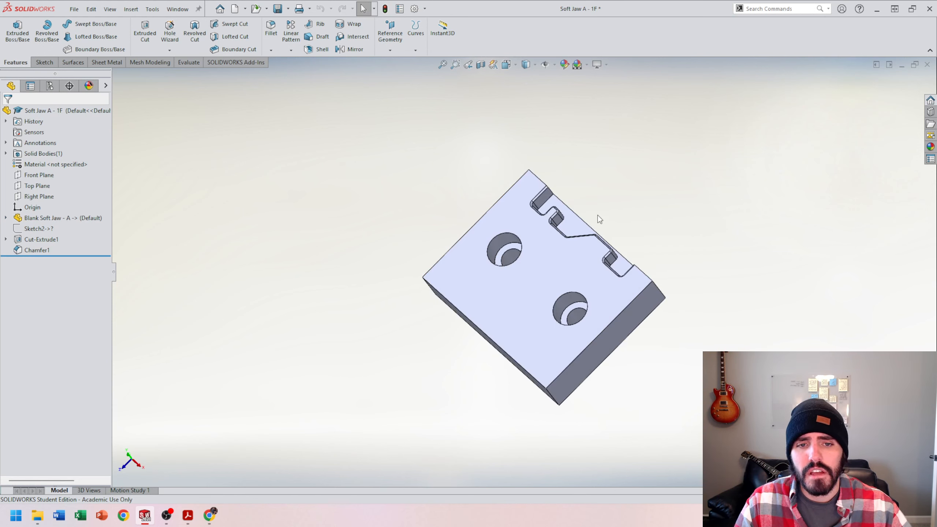
Step: Switch to the open 5-Axis Vice and Riser (Soft Jaw A - 2) assembly document
key(ctrl+Tab)
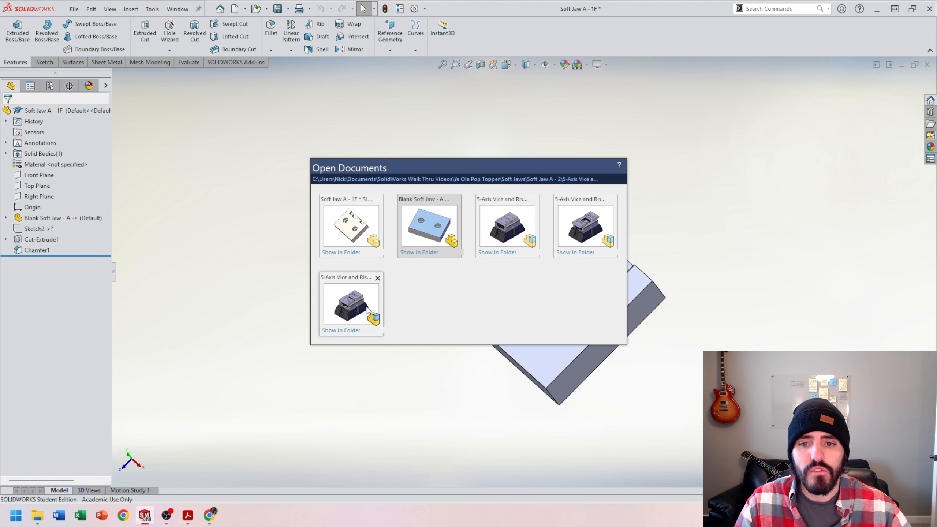
click(364, 309)
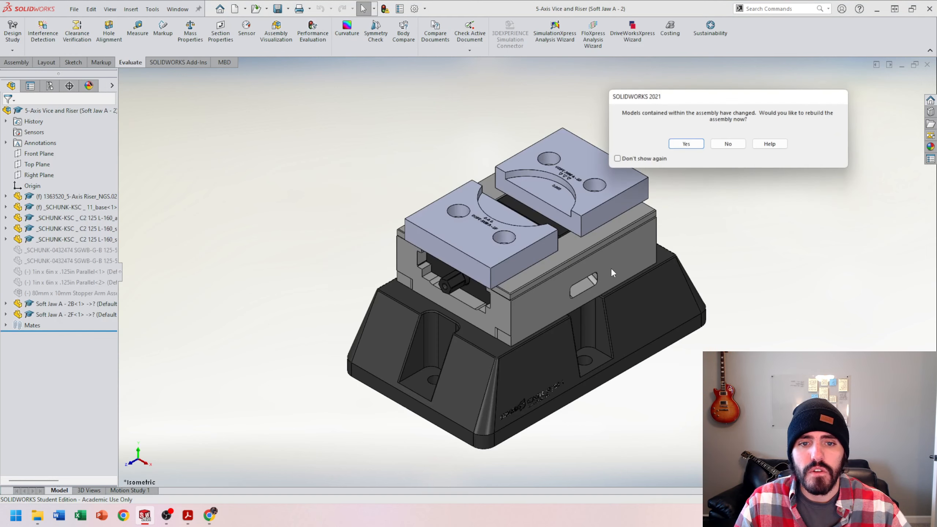
Step: Rebuild the Soft Jaw A - 2 vise assembly and examine the circular recess and engravings on its two jaws
click(687, 147)
scroll(560, 198, down, 5)
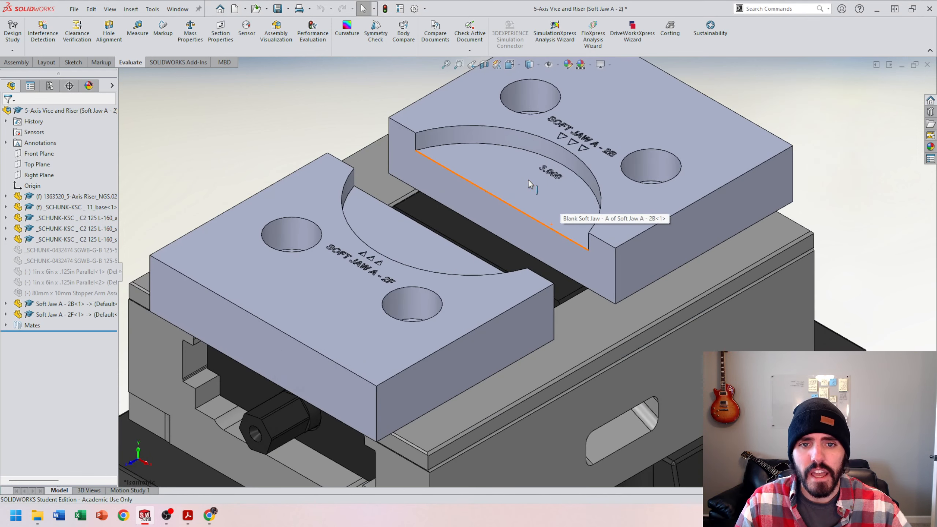
scroll(554, 163, down, 3)
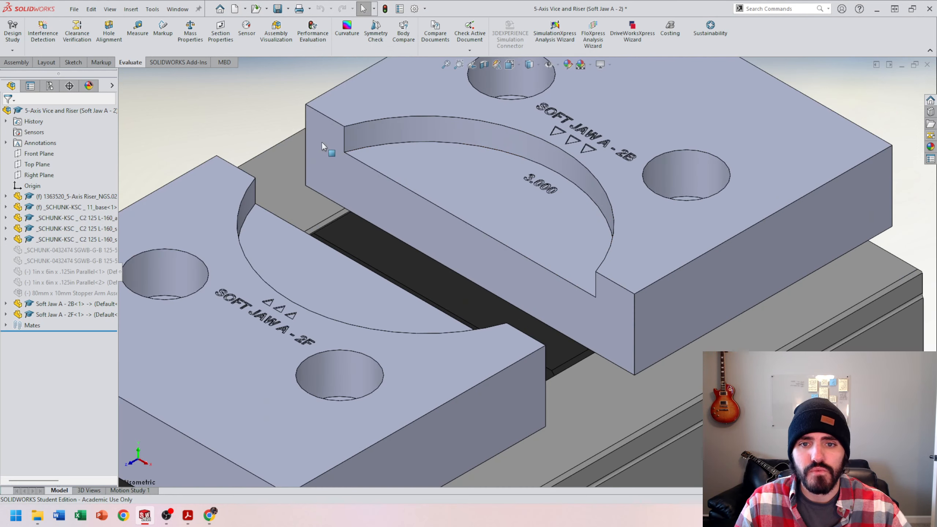
scroll(487, 189, up, 3)
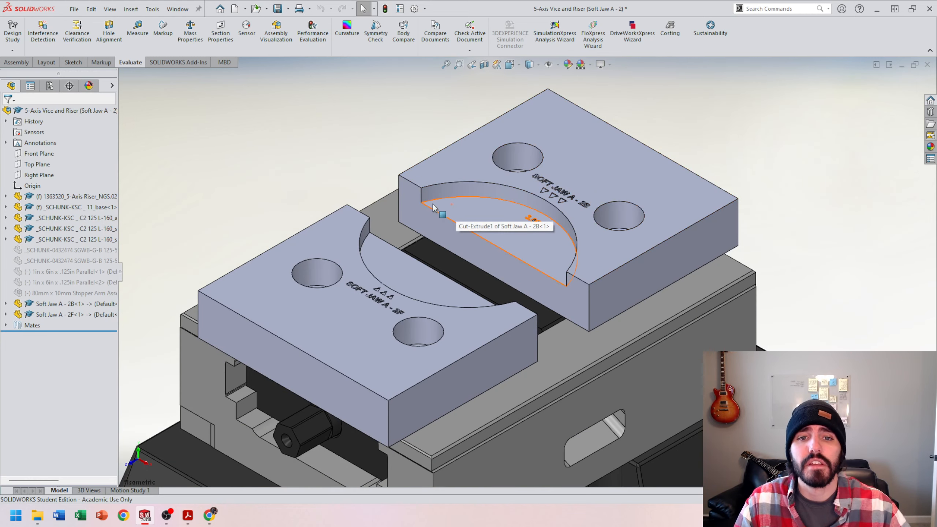
scroll(565, 209, down, 5)
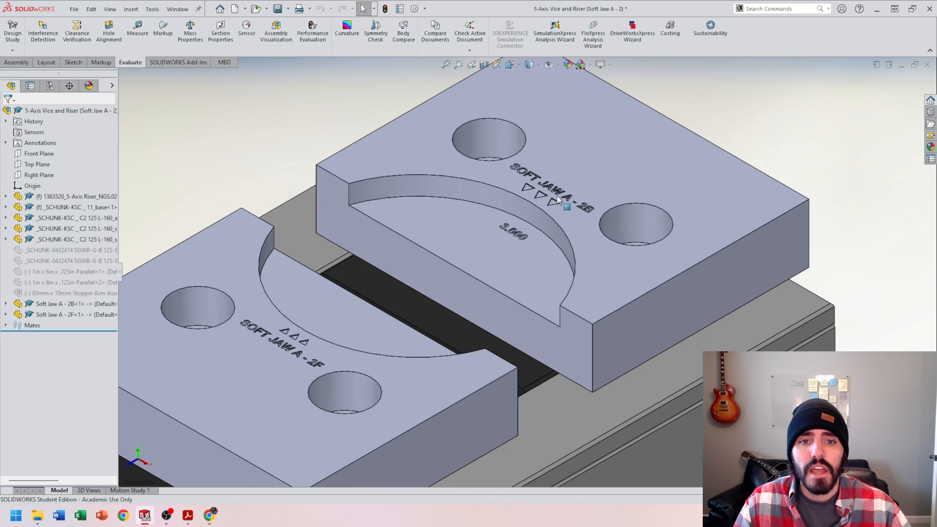
Step: Switch to the Soft Jaw A - 3 vise assembly, rebuild it and examine the stepped circular recesses and engraved diameters on its jaws
key(ctrl+Tab)
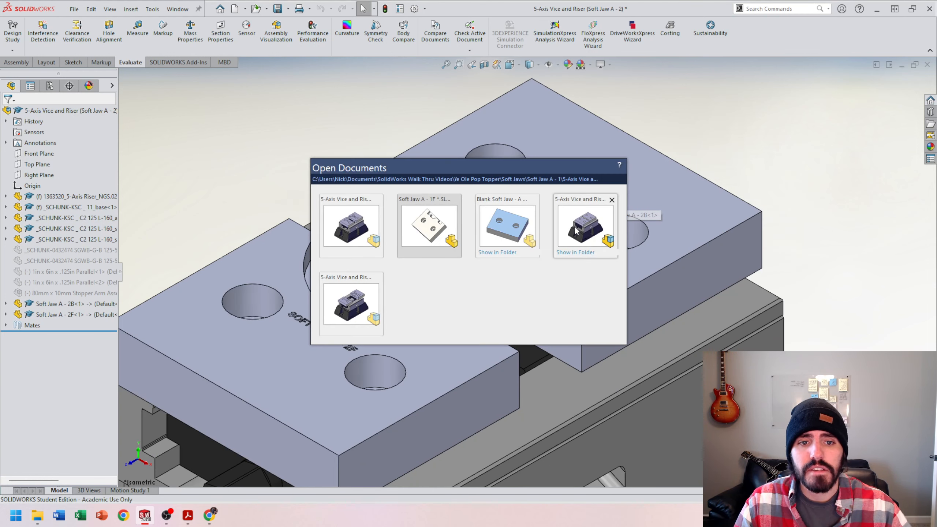
click(354, 312)
click(687, 144)
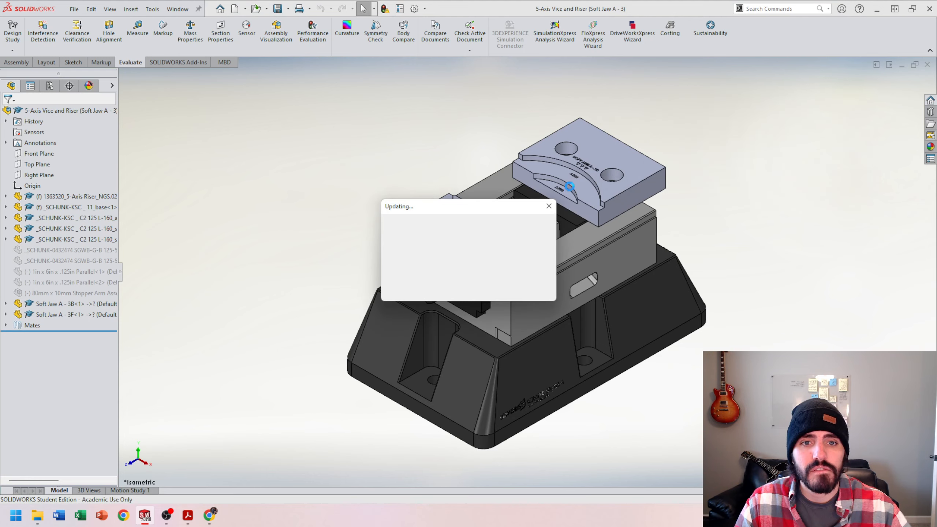
scroll(517, 157, down, 10)
scroll(517, 157, up, 3)
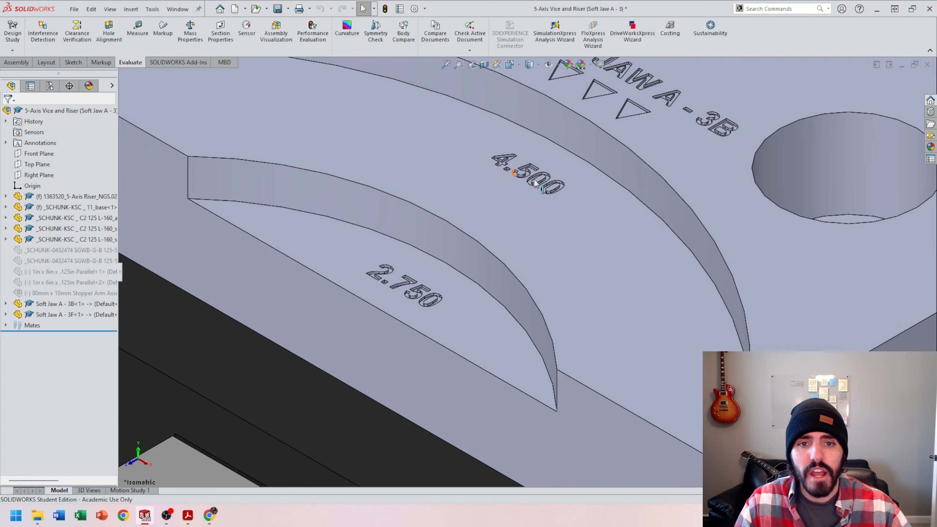
scroll(464, 244, up, 4)
scroll(464, 244, up, 3)
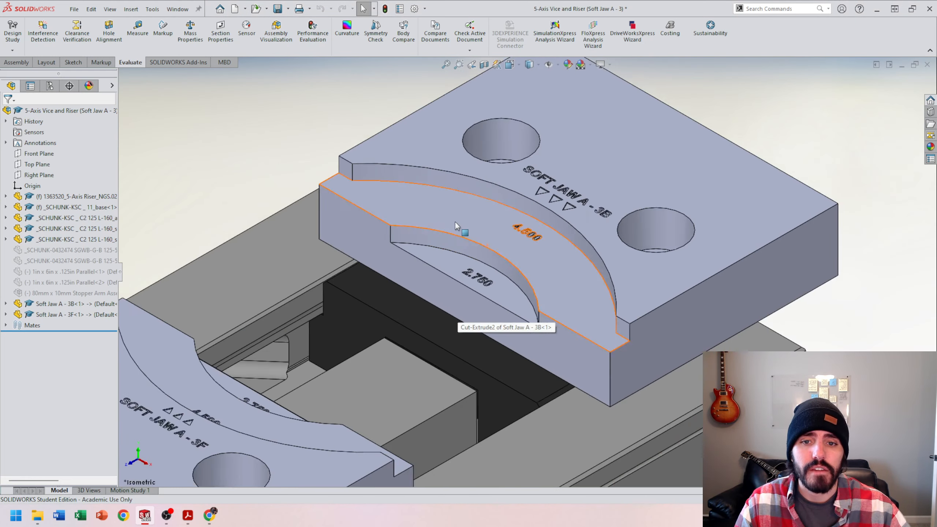
scroll(530, 252, up, 2)
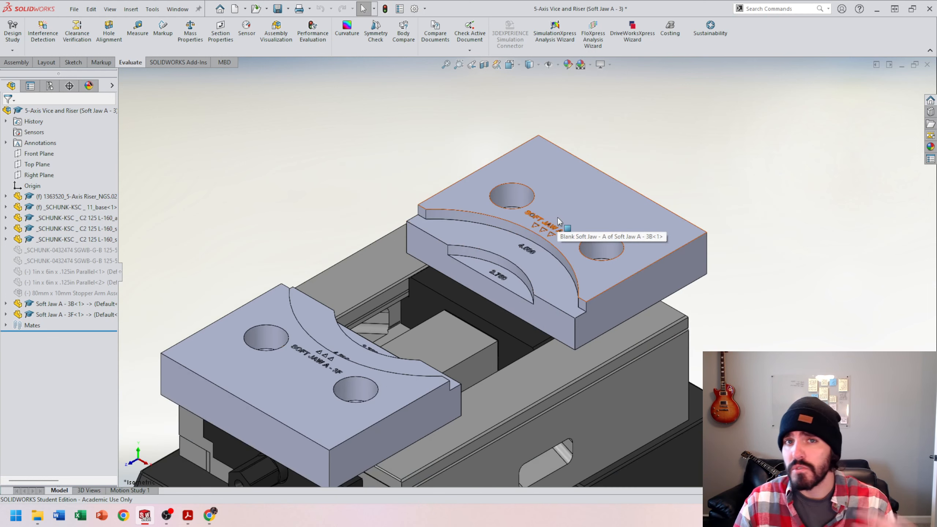
Step: Switch to the Soft Jaw A - 1 vise assembly and rebuild it with the changed models
key(ctrl+Tab)
key(ctrl+Tab)
key(ctrl+Tab)
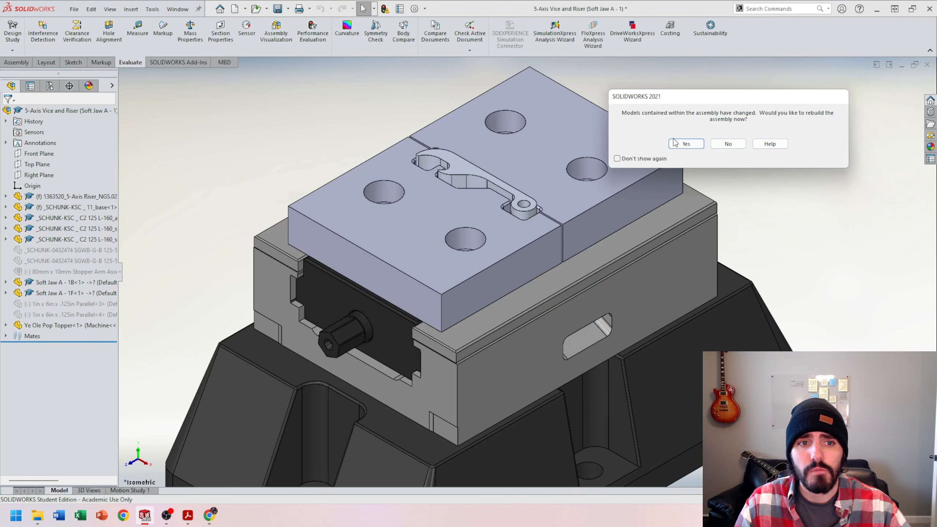
click(675, 143)
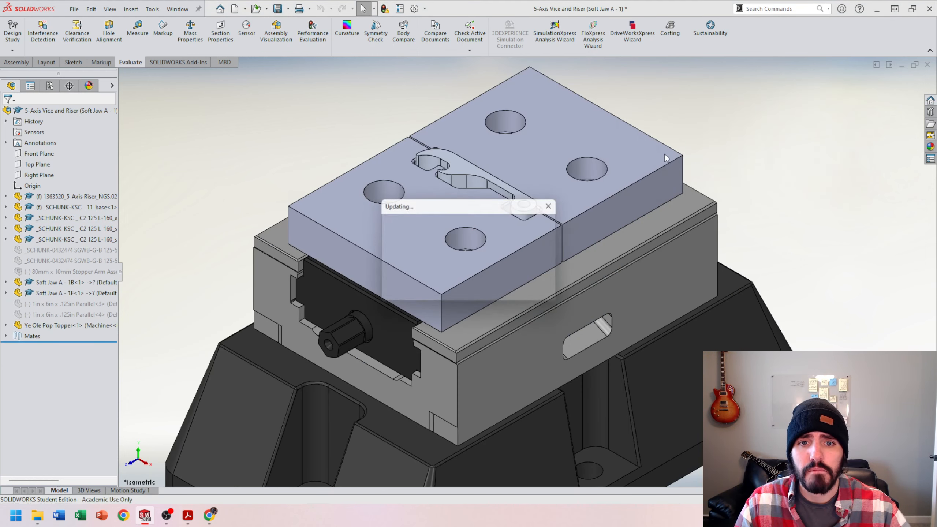
Step: Compare the jaws of the Soft Jaw A - 3 and Soft Jaw A - 2 assemblies, finishing on the Soft Jaw A - 3 assembly
key(ctrl+Tab)
key(ctrl+Tab)
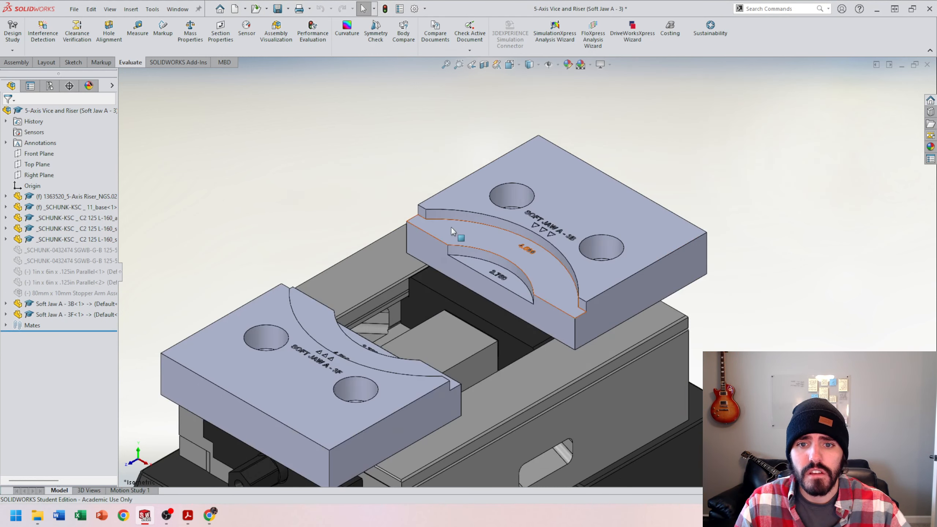
key(ctrl+Tab)
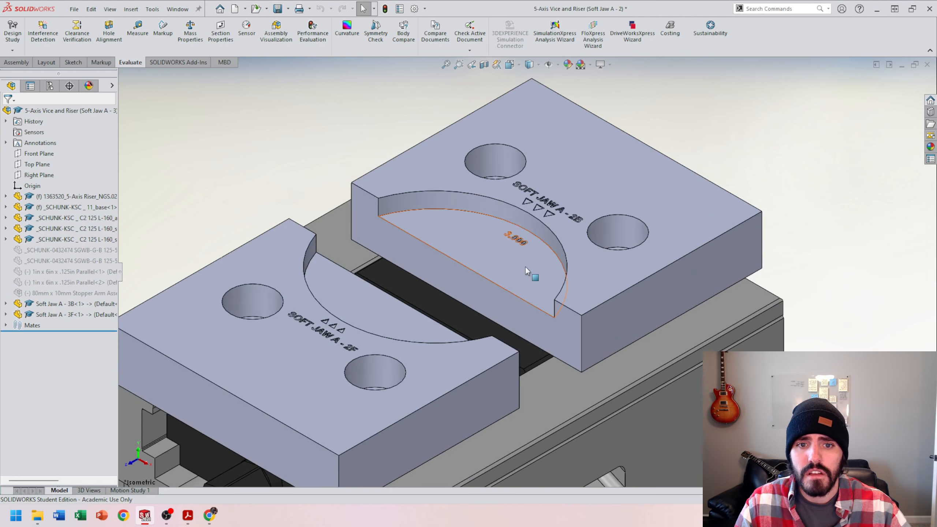
key(ctrl+Tab)
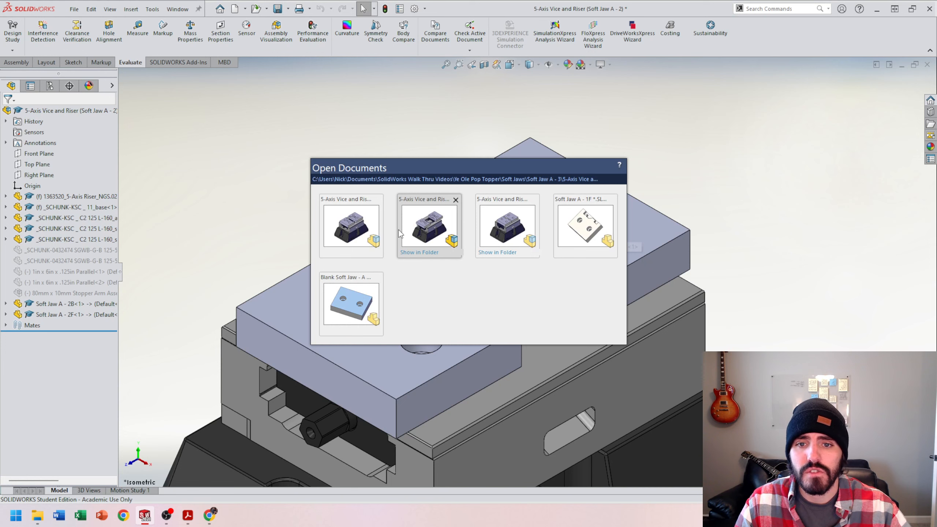
click(430, 227)
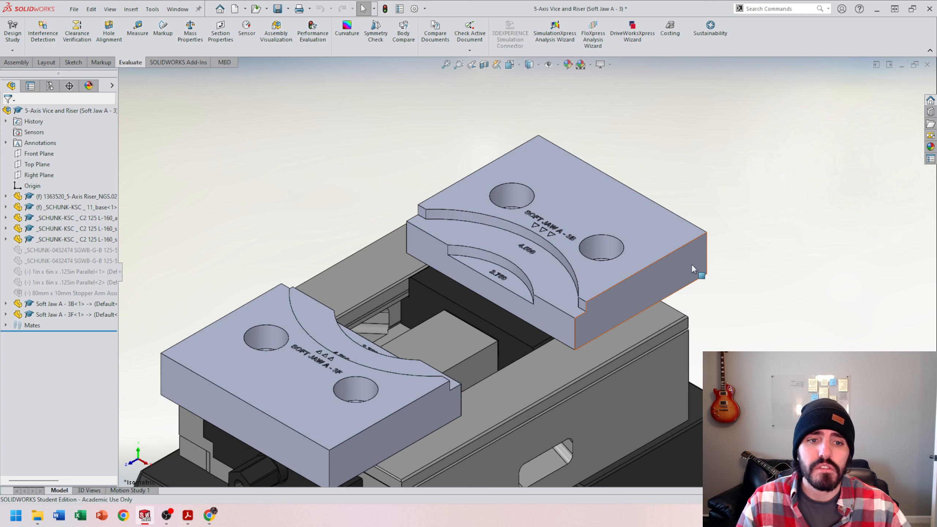
scroll(688, 262, up, 1)
scroll(688, 262, up, 1)
scroll(688, 262, down, 1)
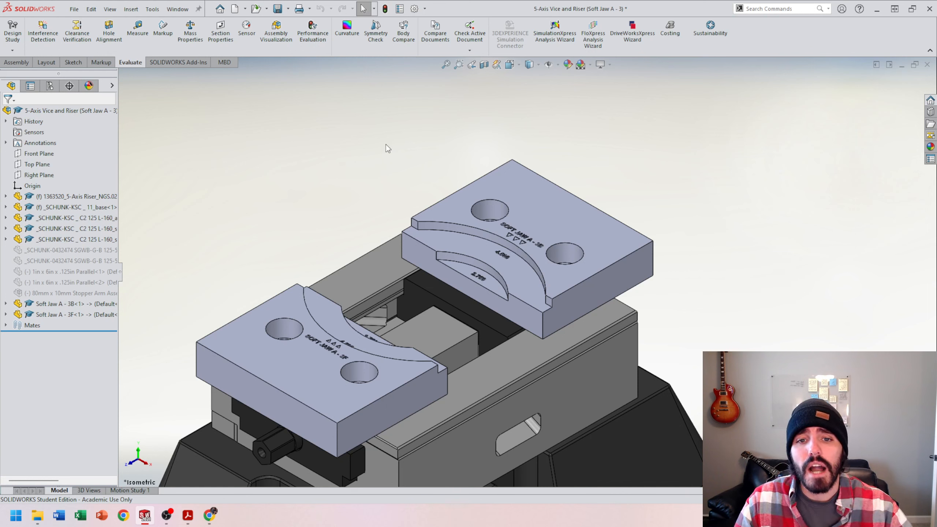
Step: Switch to the Blank Soft Jaw - A part and examine its top face and sides
key(ctrl+Tab)
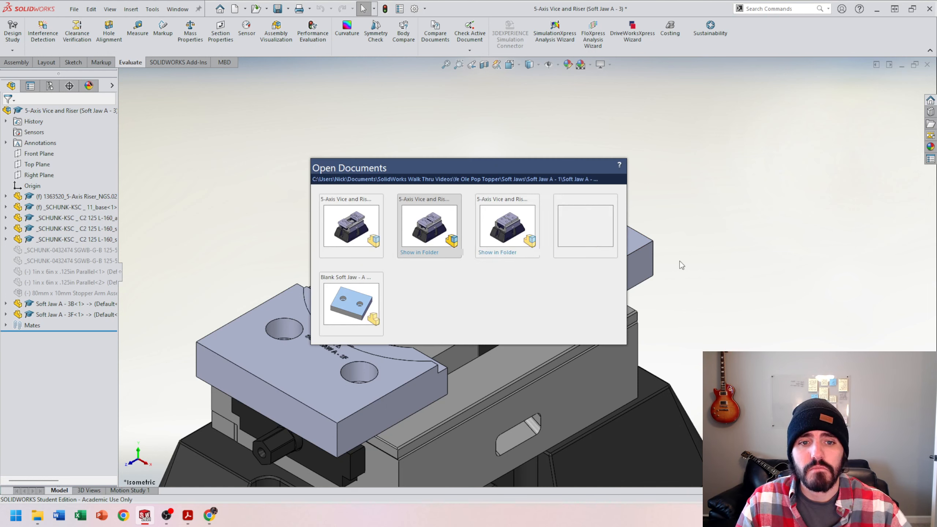
click(375, 306)
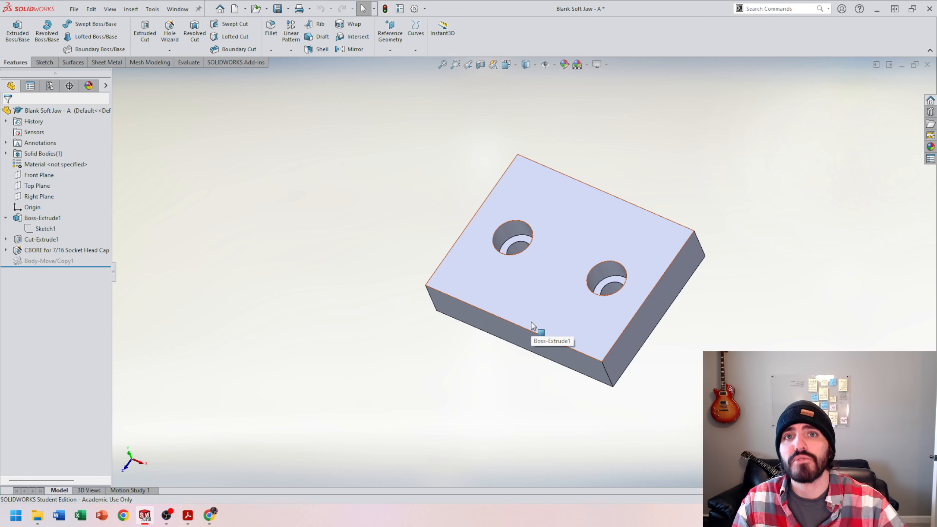
scroll(605, 245, up, 2)
scroll(604, 243, down, 2)
scroll(604, 243, down, 1)
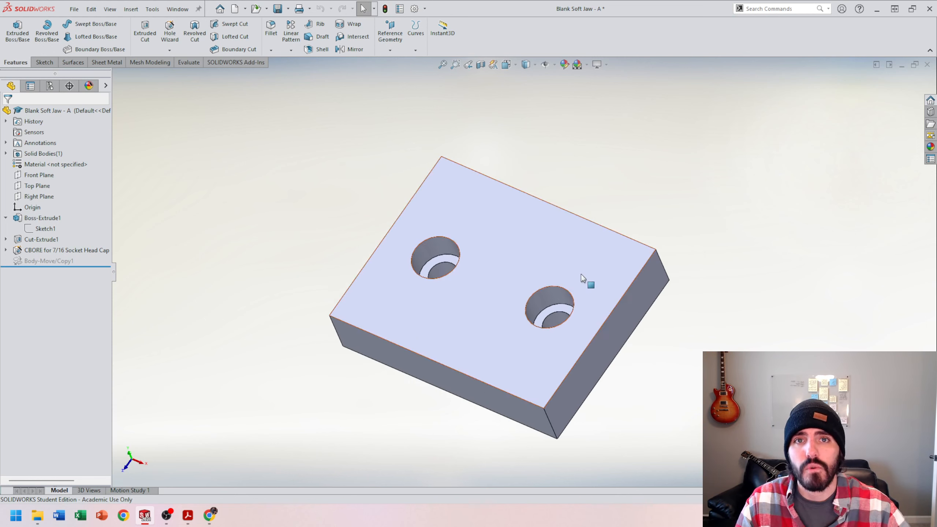
middle_drag(502, 266, 446, 272)
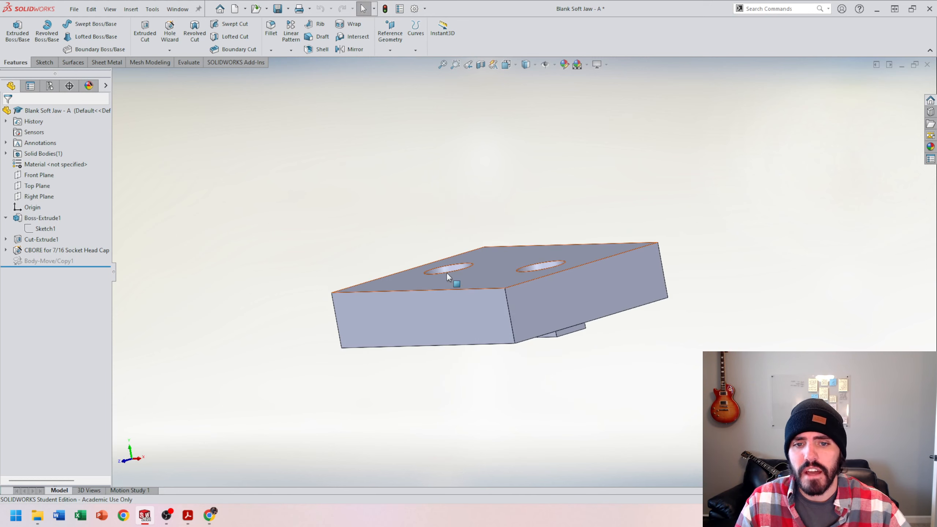
Step: Edit the Boss-Extrude1 feature of the blank jaw to a blind depth of 0.75 in
right_click(56, 219)
click(64, 190)
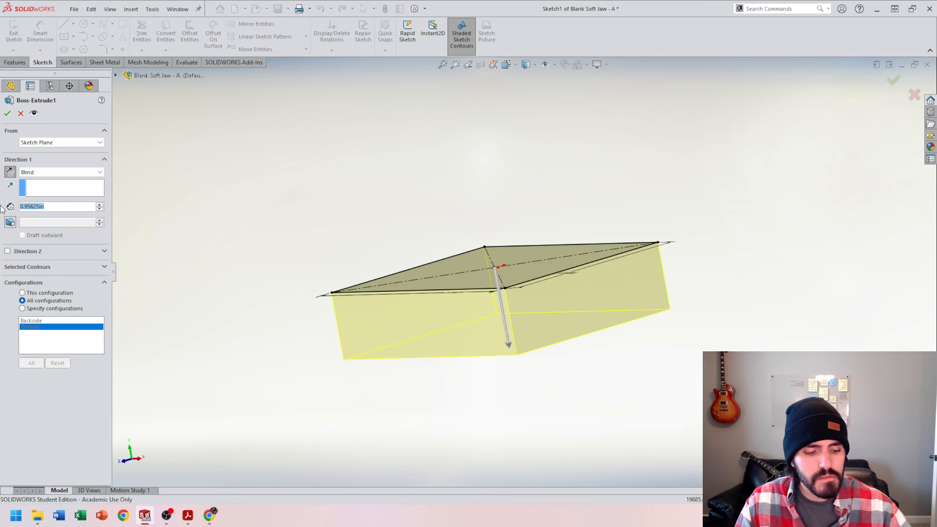
text(.75)
key(Return)
key(Return)
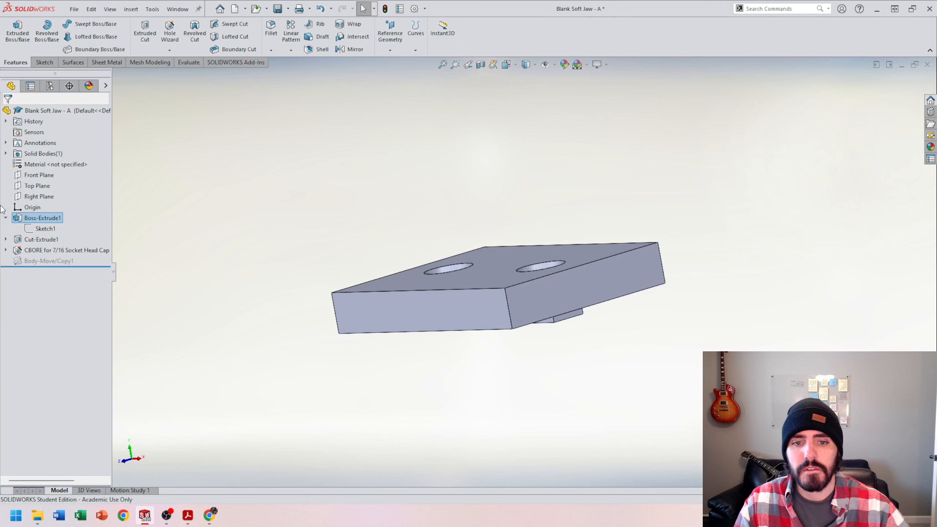
click(221, 237)
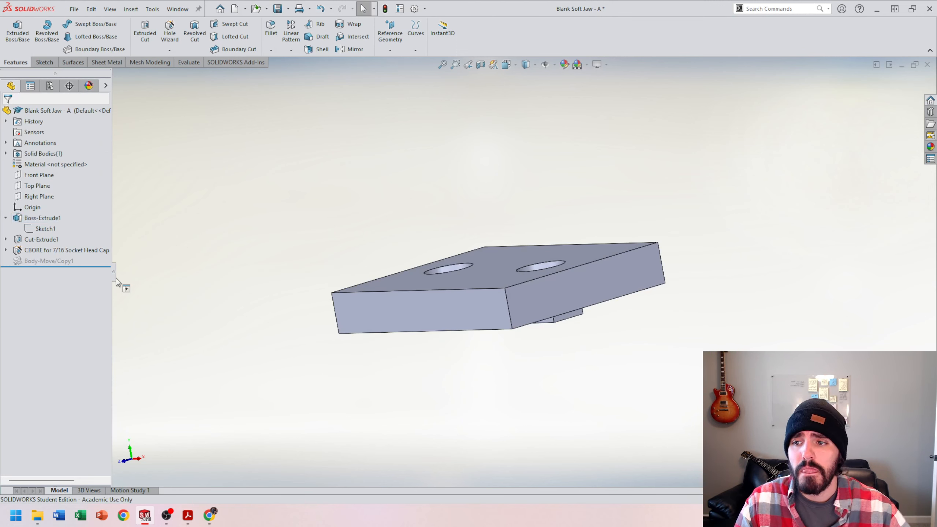
Step: Chamfer the two opposite end edges of the blank jaw's top face by 0.25 in at 45 degrees
middle_drag(349, 214, 362, 204)
click(270, 50)
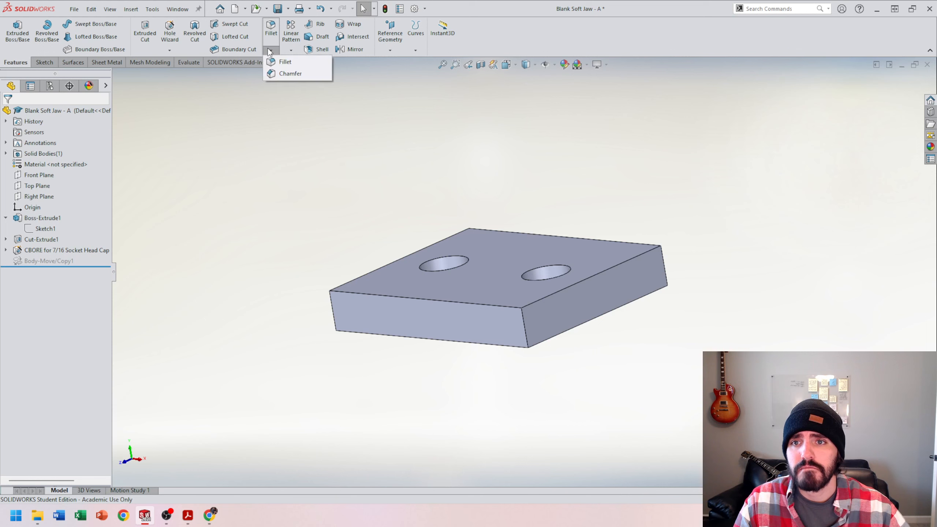
click(278, 73)
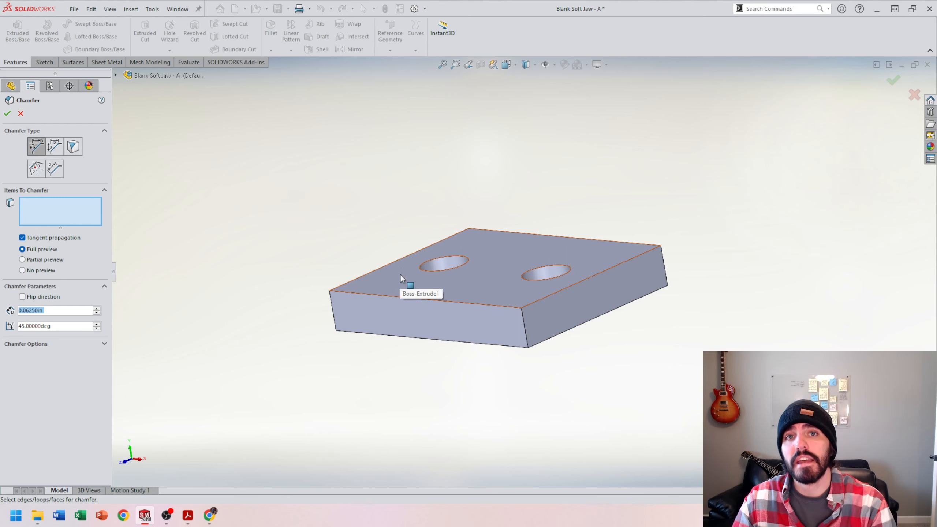
click(599, 278)
middle_drag(592, 282, 381, 259)
click(368, 253)
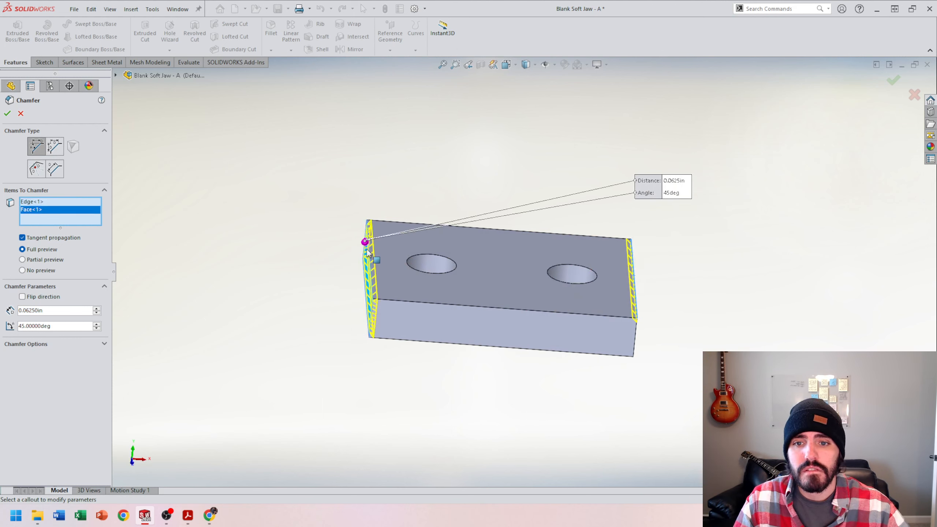
click(370, 258)
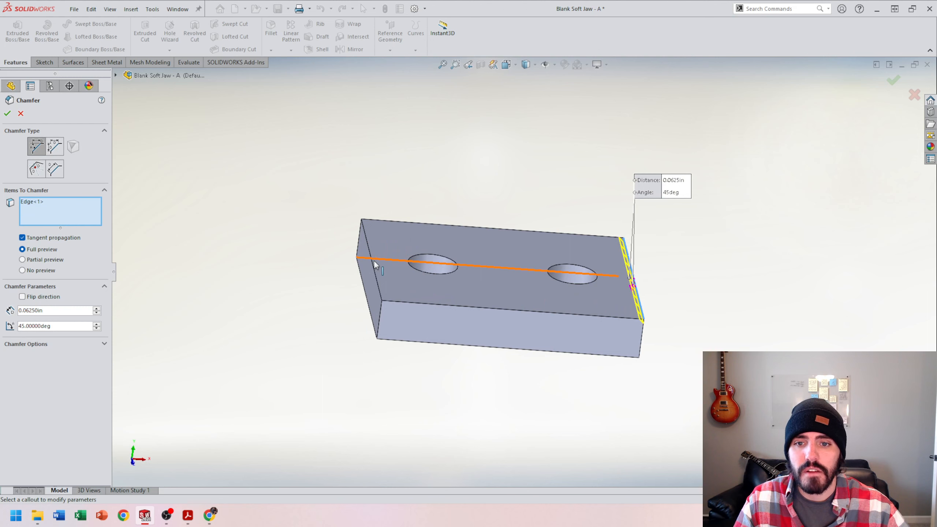
click(374, 264)
drag(64, 312, 2, 314)
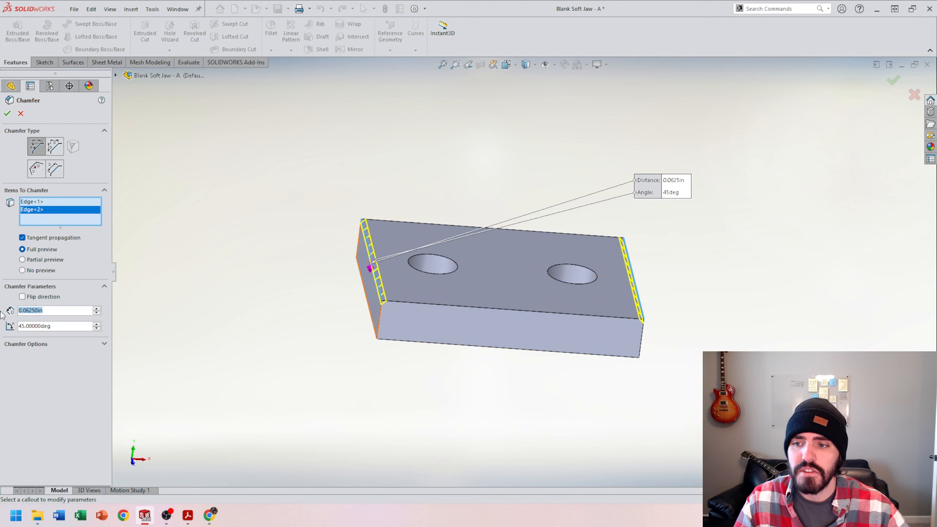
text(.25)
key(Return)
key(Return)
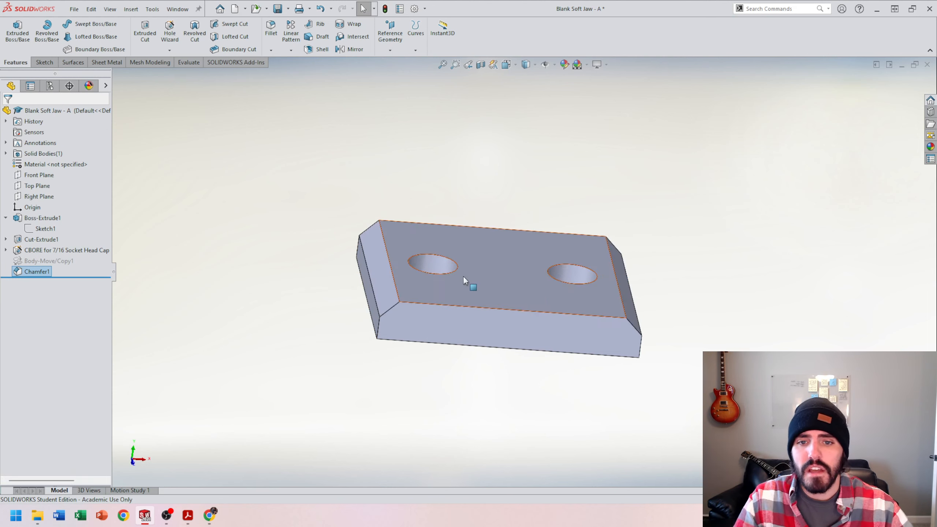
middle_drag(462, 276, 416, 252)
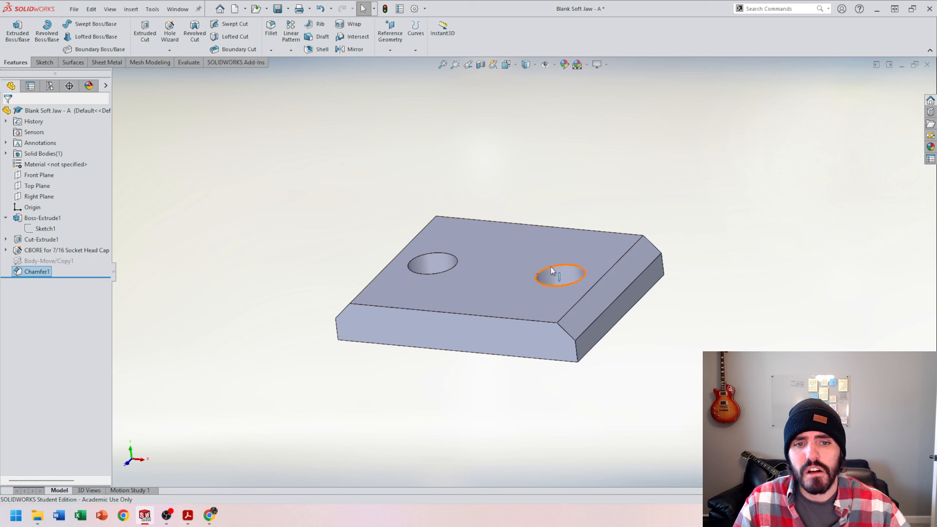
click(310, 201)
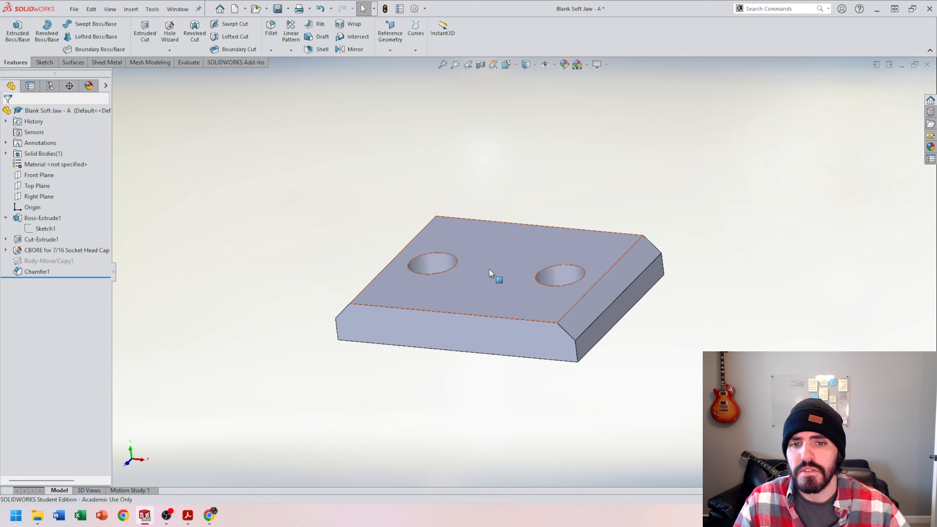
Step: Chamfer the top edges of both counterbored holes in the blank jaw by 0.0625 in at 45 degrees
middle_drag(489, 269, 487, 281)
click(271, 50)
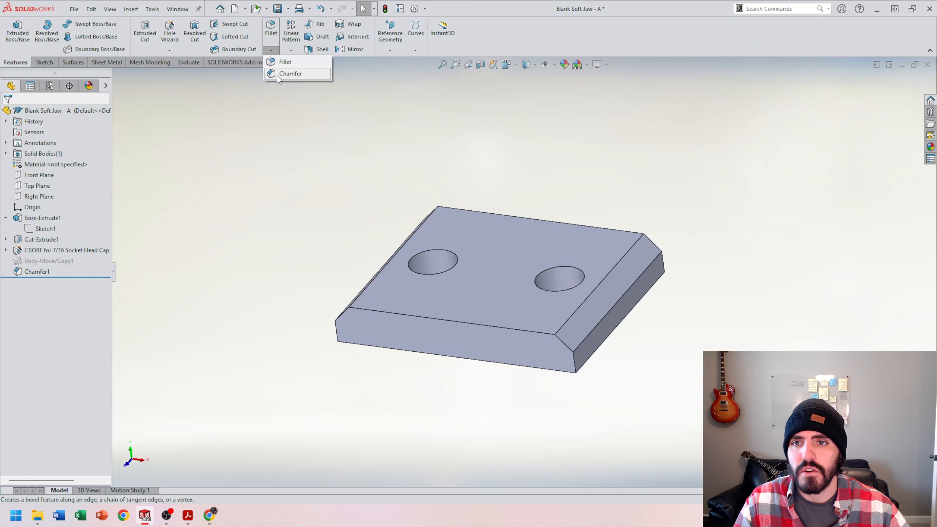
click(286, 74)
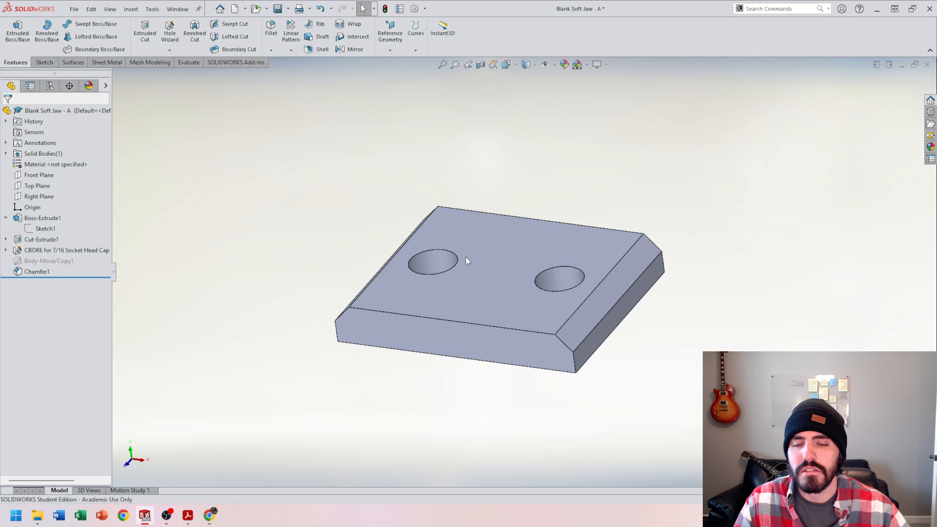
click(432, 250)
click(557, 266)
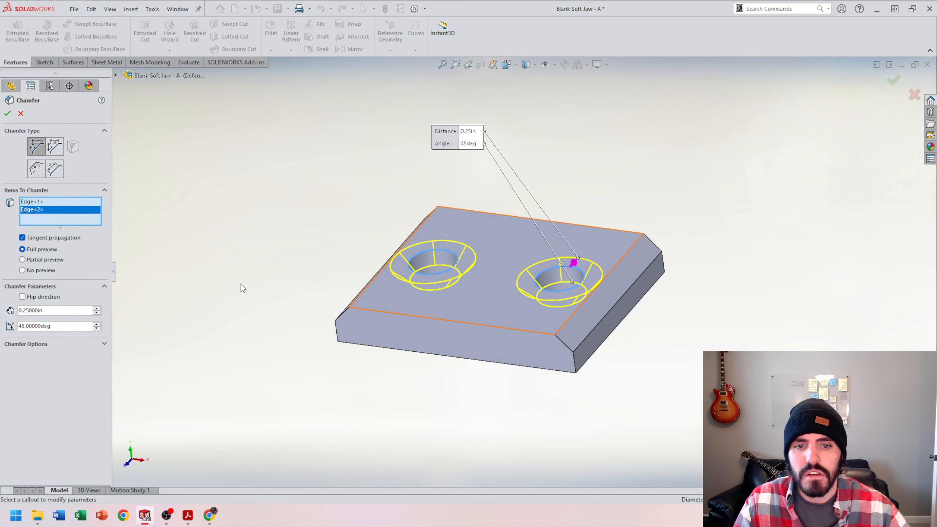
drag(59, 311, 2, 315)
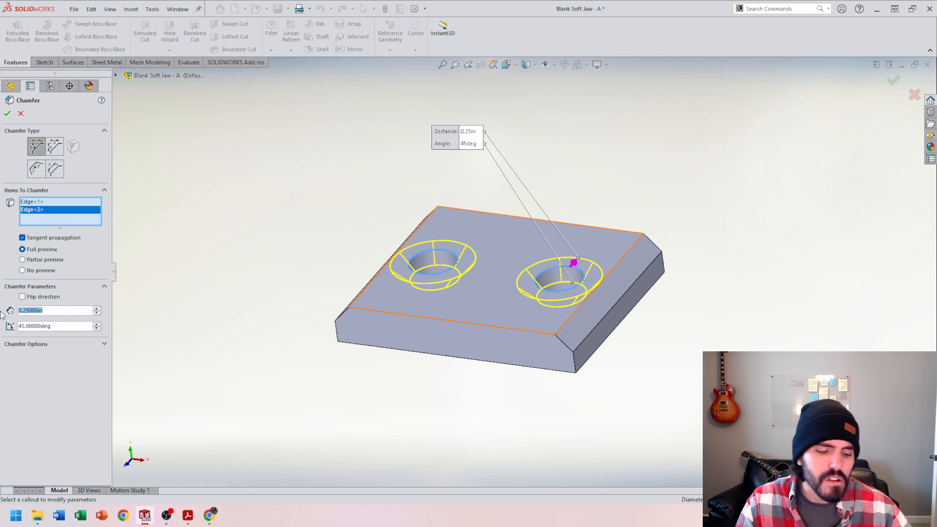
text(.0625)
key(Return)
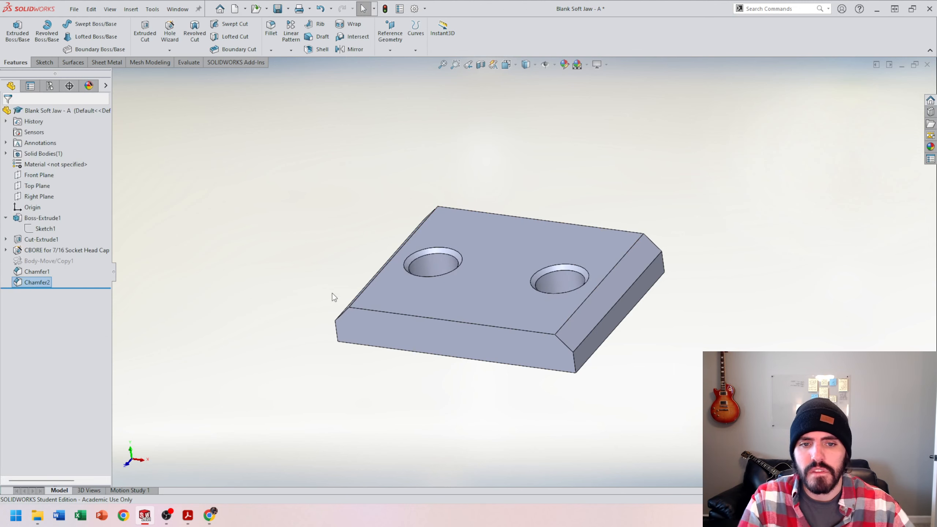
Step: Examine the new end and hole chamfers on the blank jaw from several angles
middle_drag(330, 295, 563, 291)
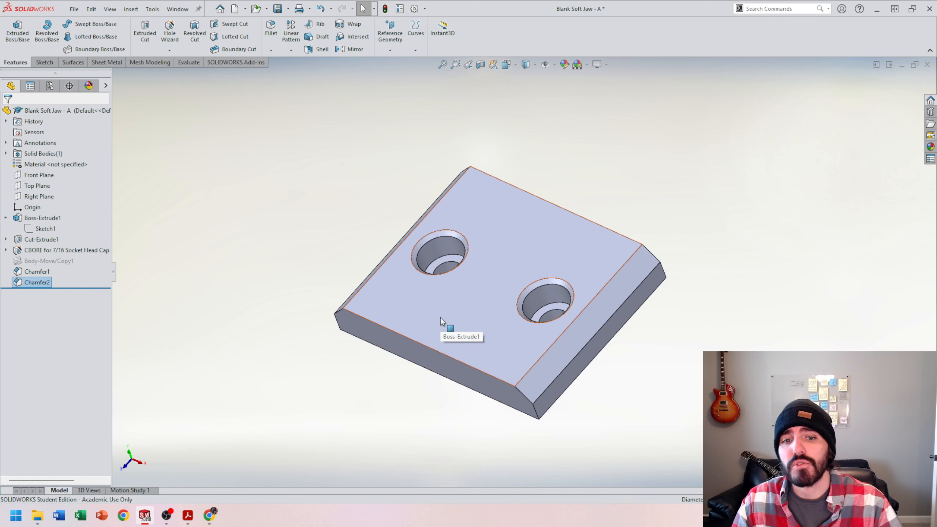
middle_drag(504, 323, 534, 235)
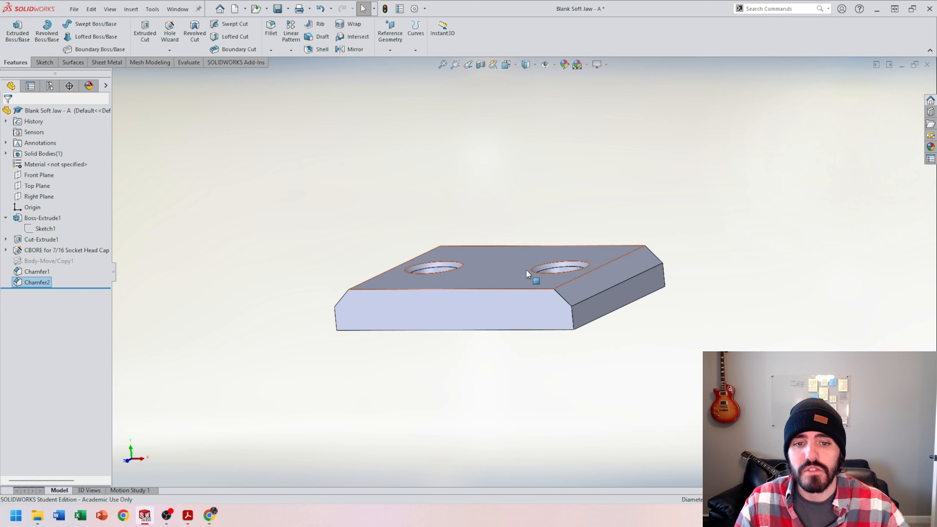
middle_drag(534, 279, 549, 335)
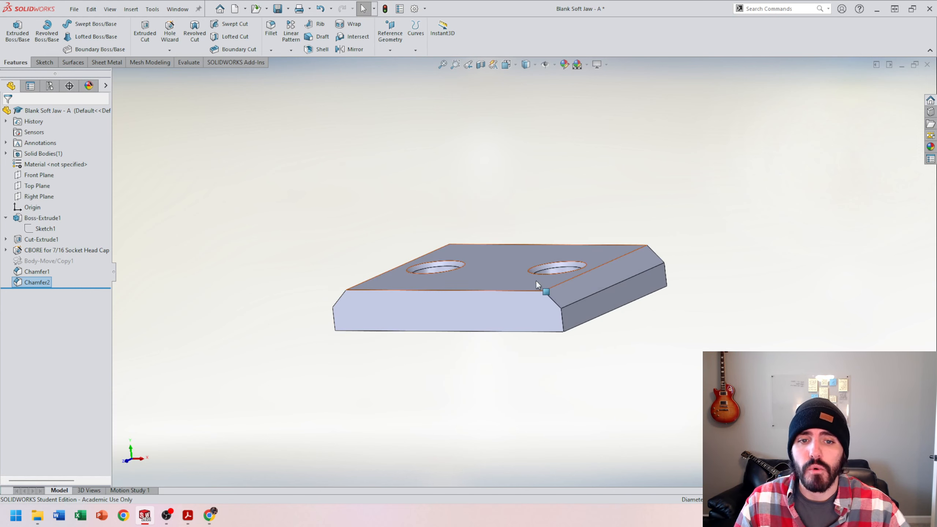
middle_drag(536, 280, 551, 265)
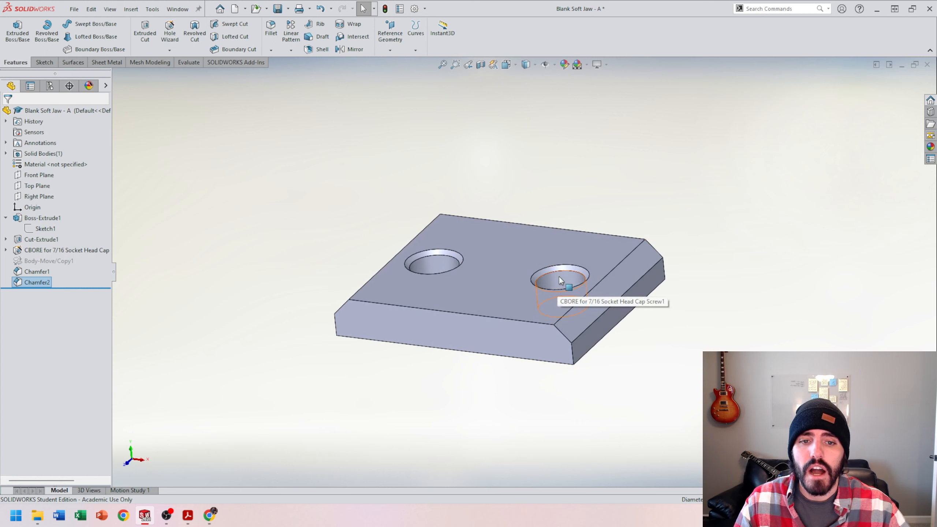
click(618, 277)
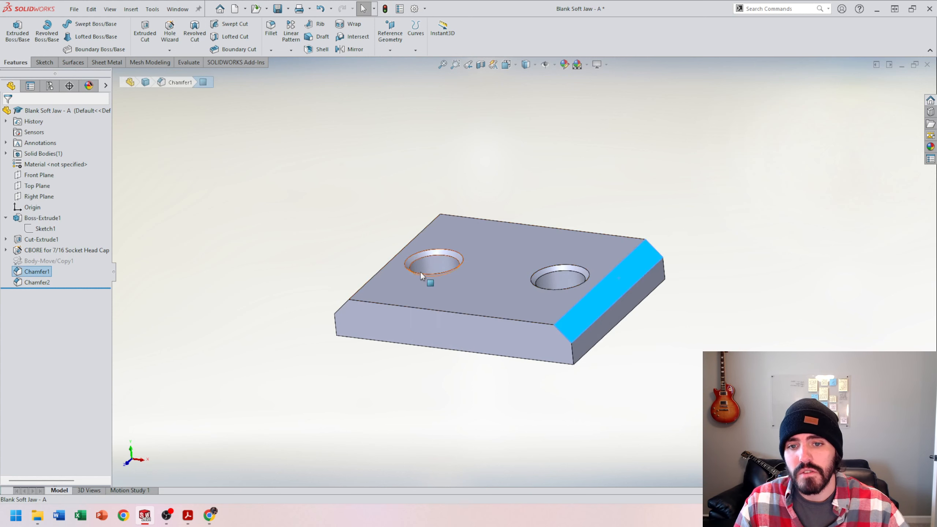
middle_drag(420, 271, 488, 282)
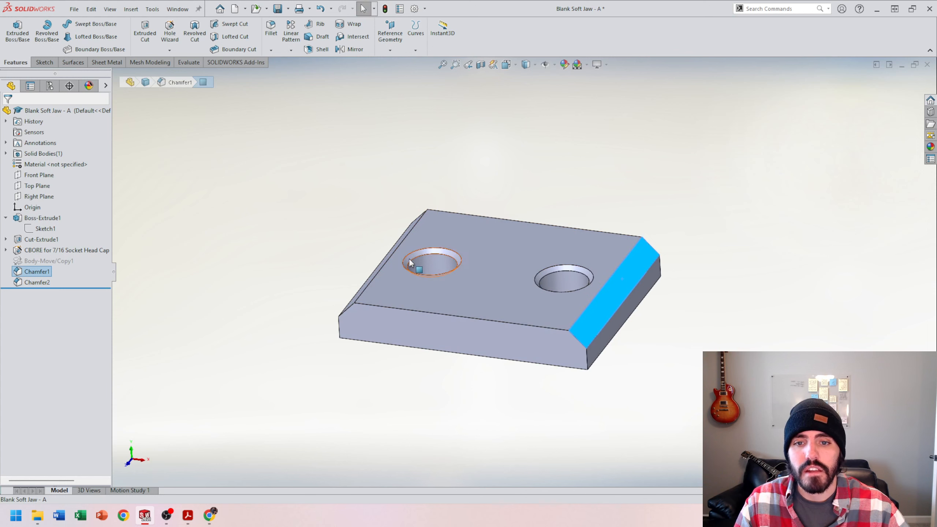
click(500, 160)
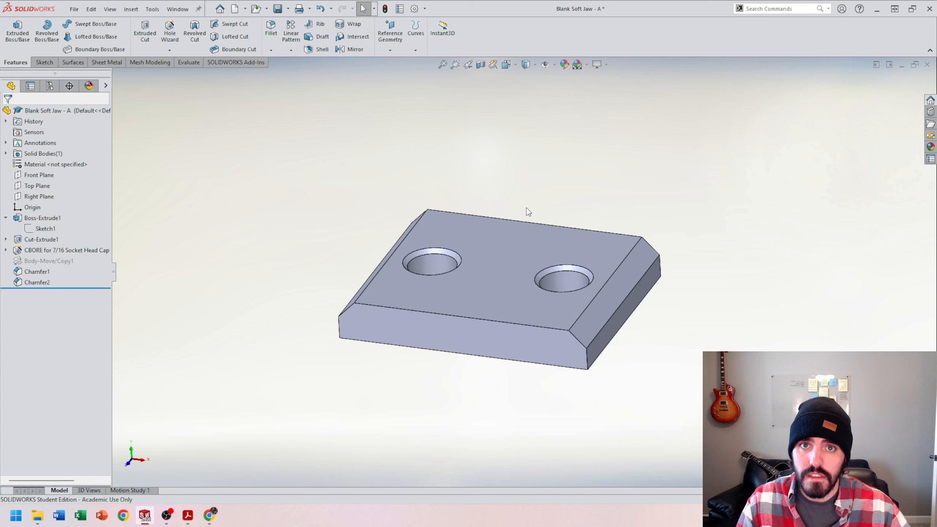
Step: Switch to the Soft Jaw A - 1F part and examine its top face, pocket cutouts and sides
key(ctrl+Tab)
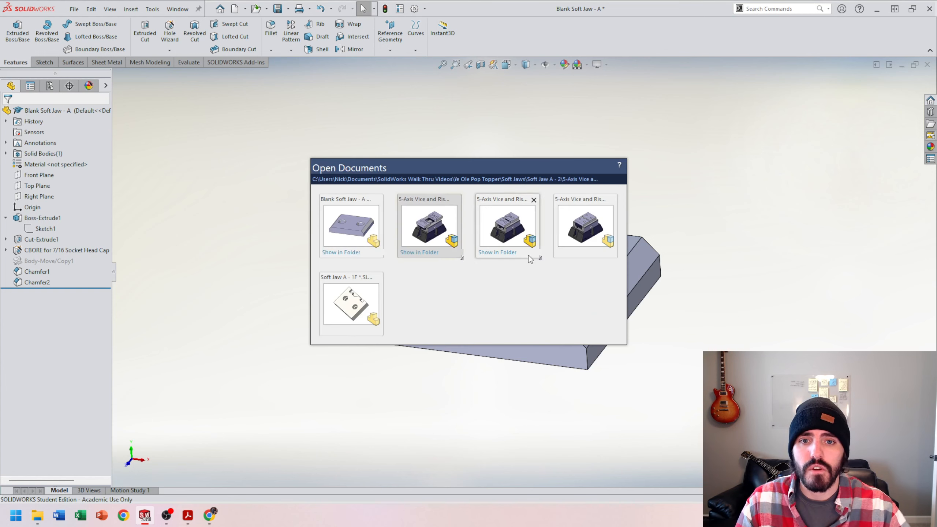
click(359, 303)
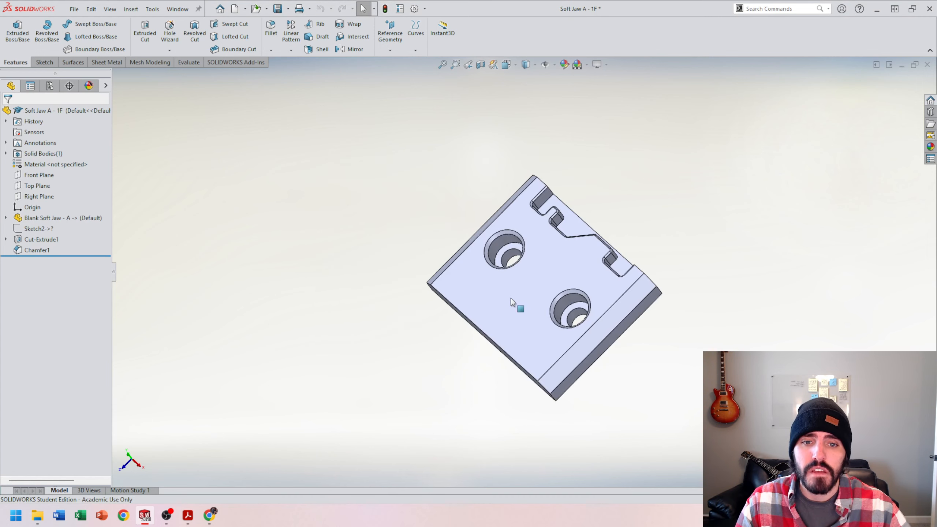
scroll(532, 250, down, 3)
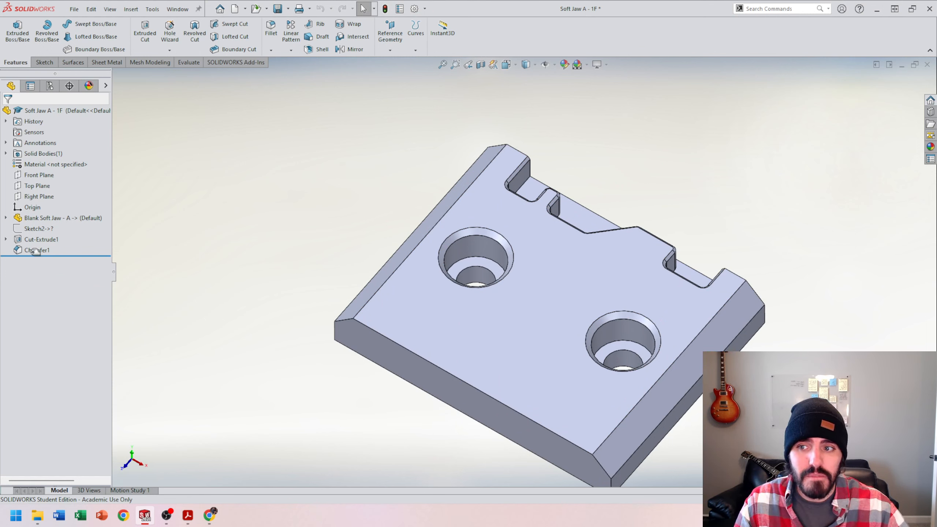
scroll(535, 379, up, 2)
scroll(617, 342, down, 2)
scroll(637, 332, up, 1)
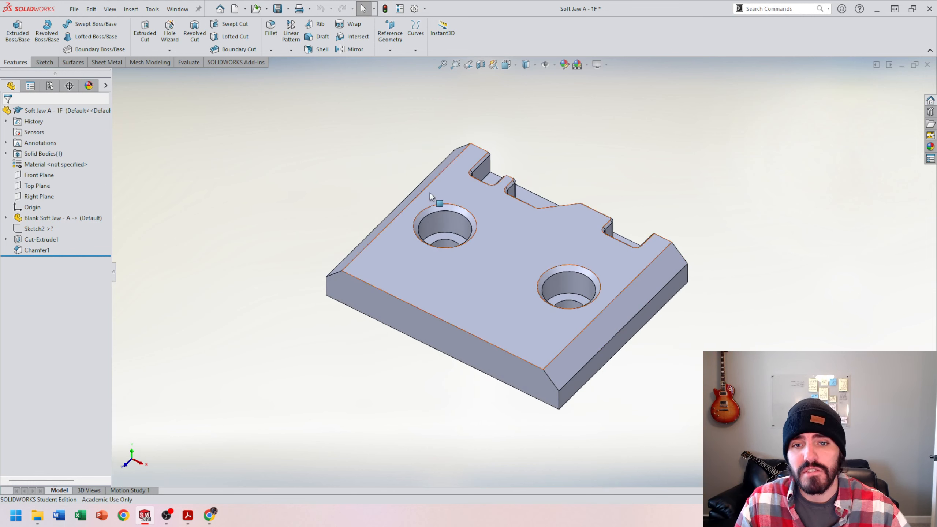
scroll(510, 205, down, 2)
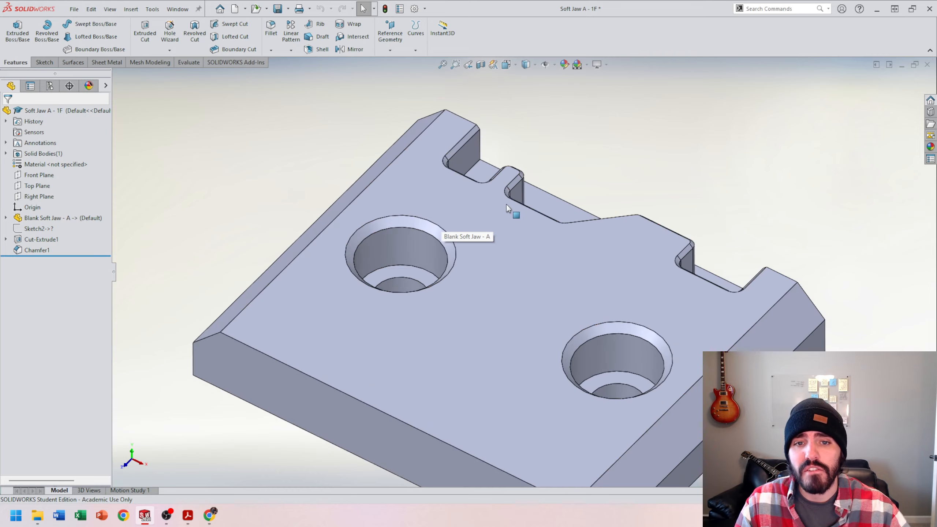
middle_drag(487, 234, 475, 203)
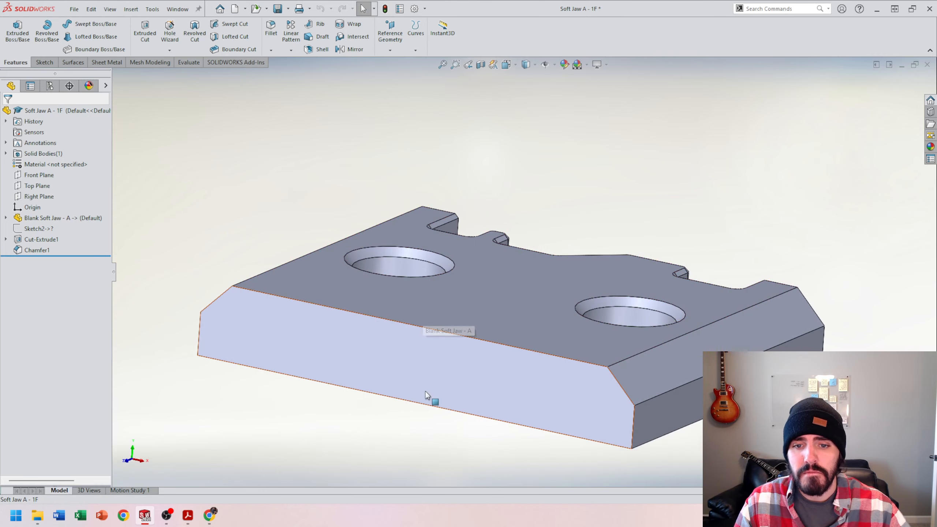
scroll(642, 338, up, 2)
scroll(610, 318, down, 3)
Step: Check the end chamfer and hole chamfer faces of Soft Jaw A - 1F against their source feature
click(611, 318)
middle_drag(428, 308, 249, 228)
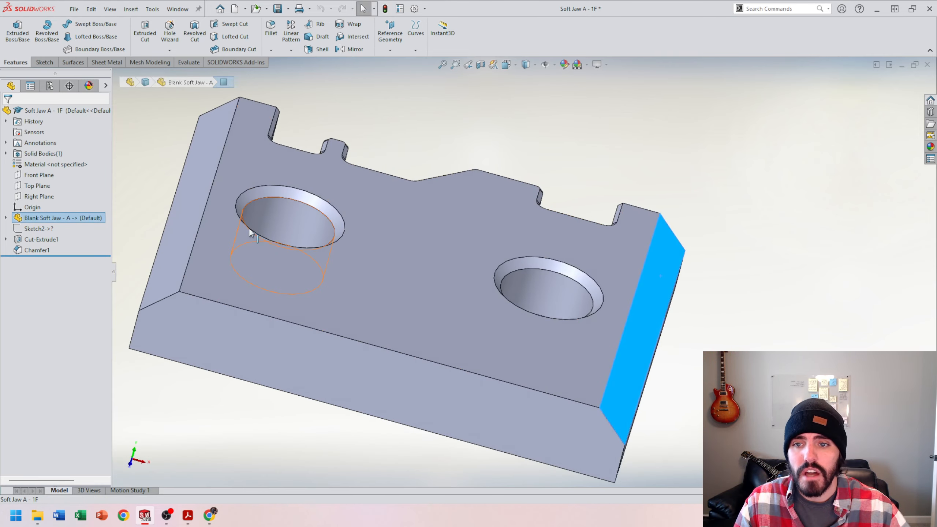
click(190, 201)
click(309, 199)
click(525, 273)
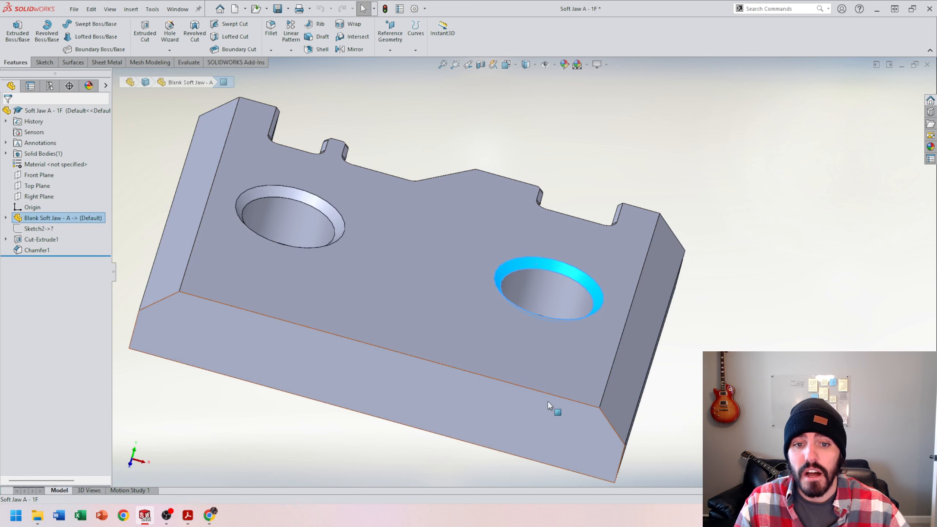
middle_drag(397, 283, 427, 271)
scroll(475, 301, up, 2)
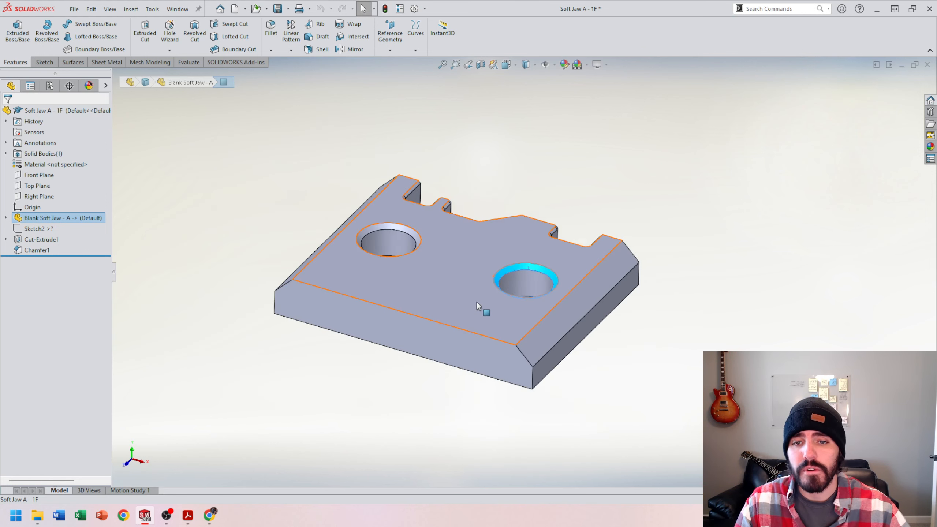
click(514, 178)
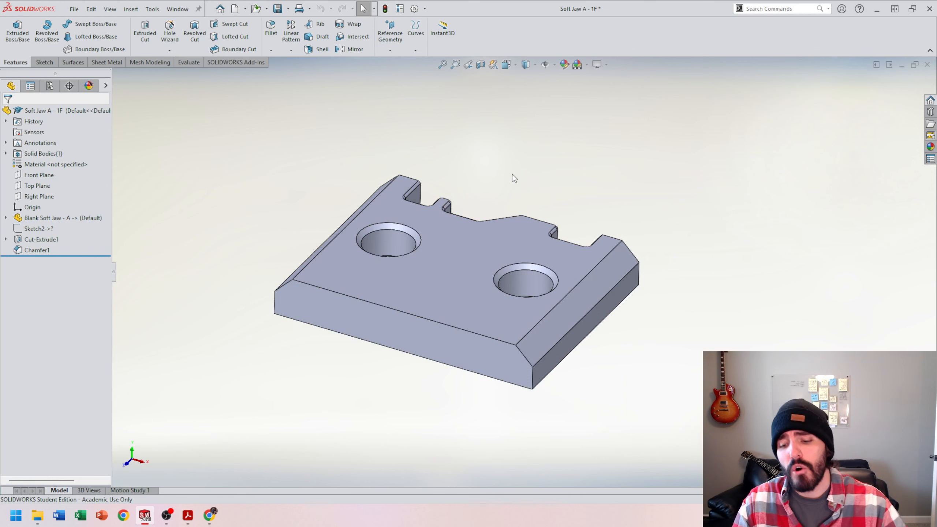
Step: Compare the Blank Soft Jaw - A part with Soft Jaw A - 1F, finishing on Soft Jaw A - 1F
key(ctrl+Tab)
middle_drag(598, 271, 550, 247)
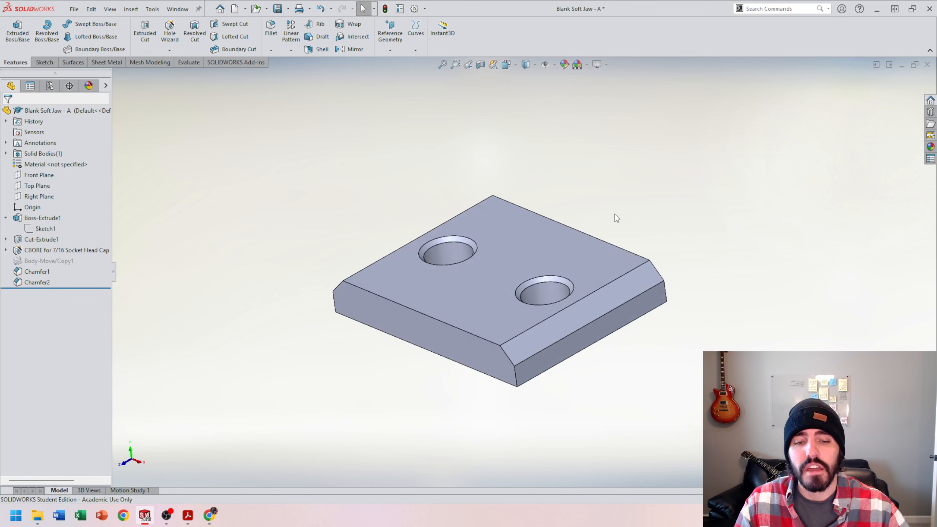
key(ctrl+Tab)
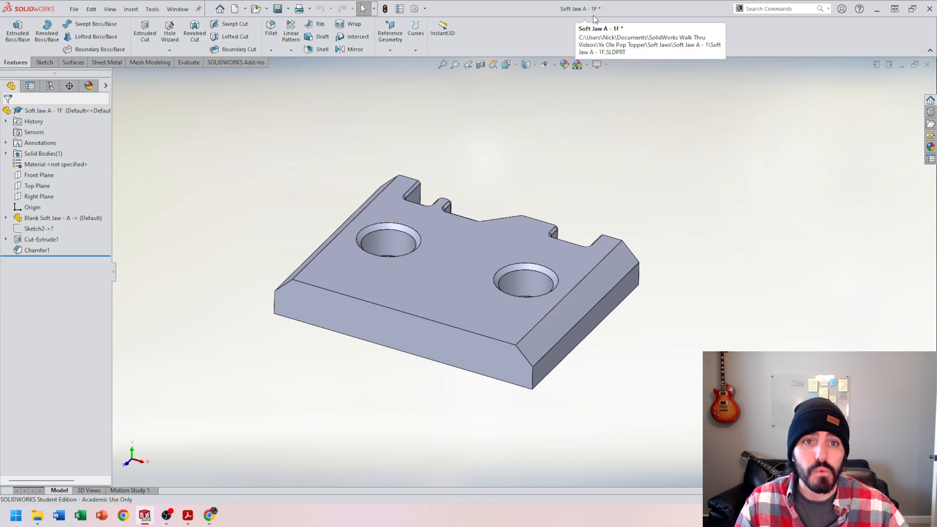
middle_drag(554, 202, 518, 196)
Step: Switch to the 5-Axis Vice and Riser assembly for Soft Jaw A - 1 and rebuild it with the changed jaws
key(ctrl+Tab)
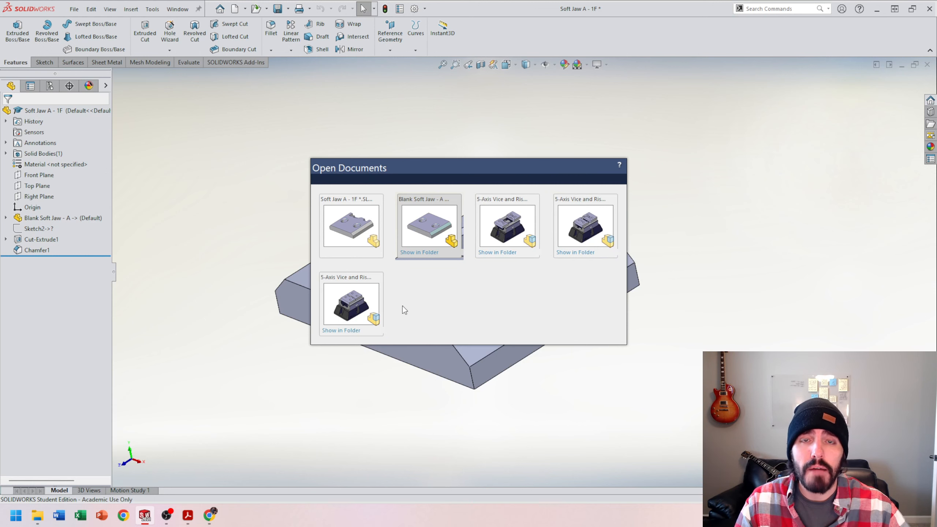
click(370, 307)
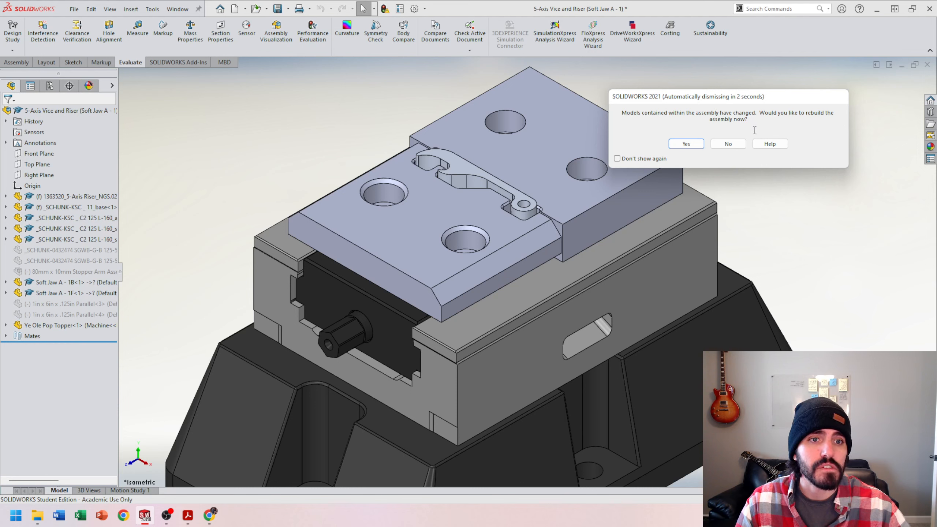
click(687, 144)
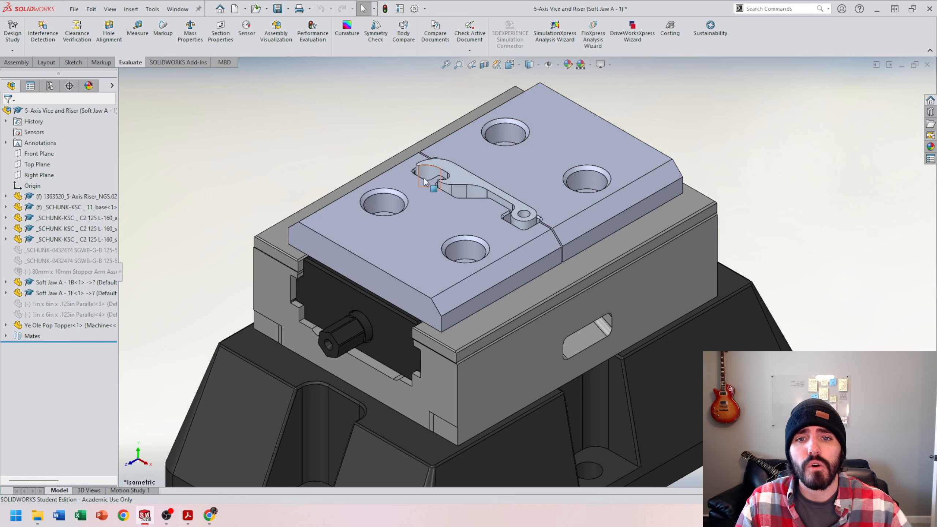
Step: Switch to the Soft Jaw A - 3 vise assembly, rebuild it and dismiss the What's Wrong report
key(ctrl+Tab)
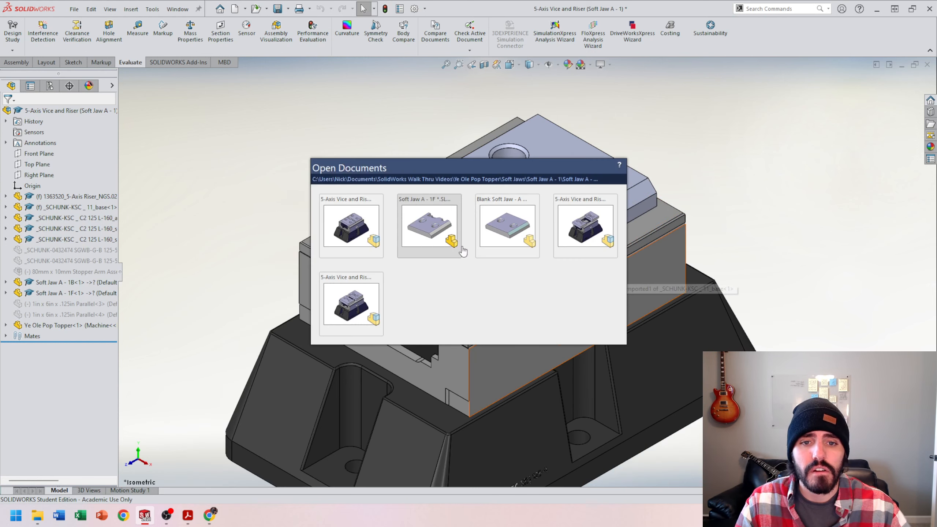
click(587, 227)
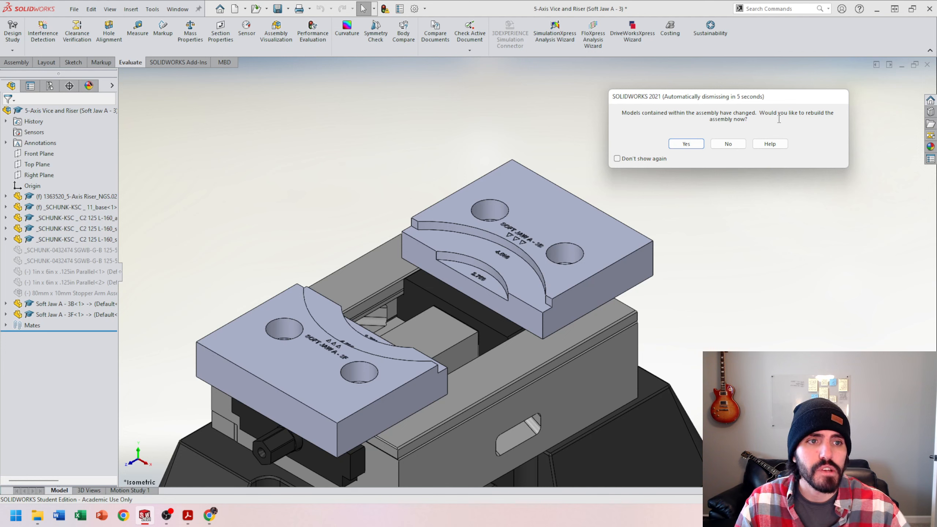
click(687, 145)
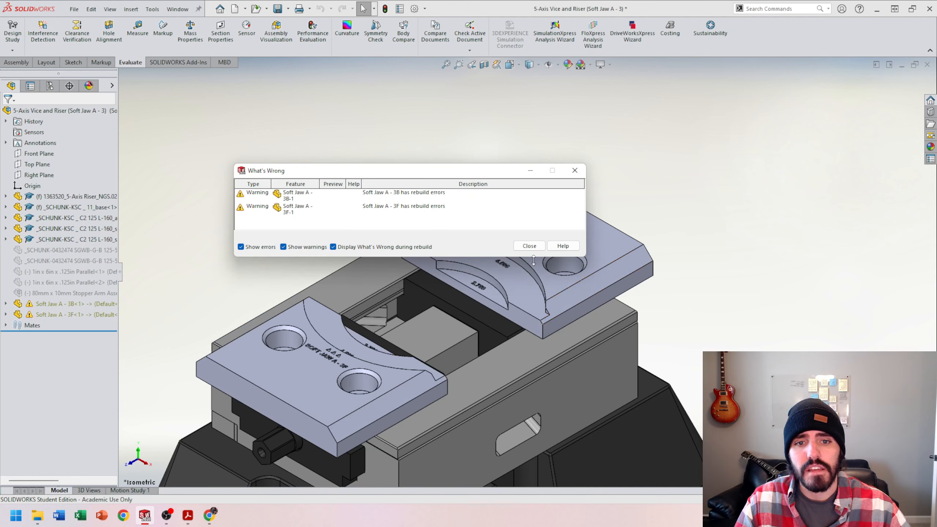
click(529, 246)
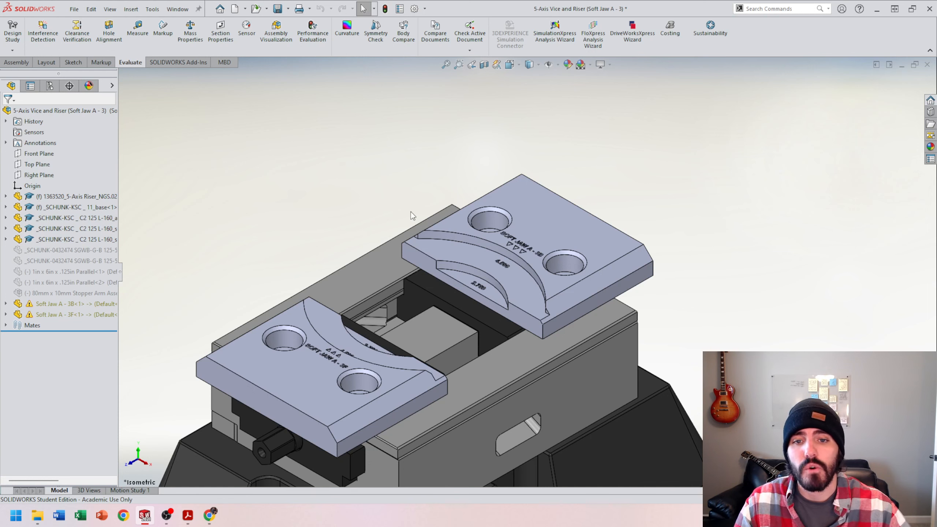
Step: Rebuild the Soft Jaw A - 2 vise assembly with the changed jaws, then return to the Soft Jaw A - 1F part
key(ctrl+Tab)
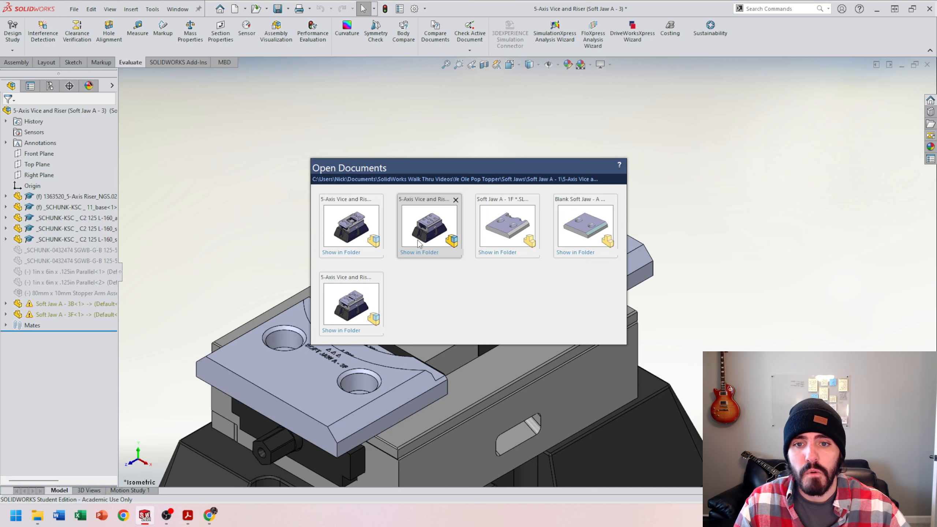
click(364, 312)
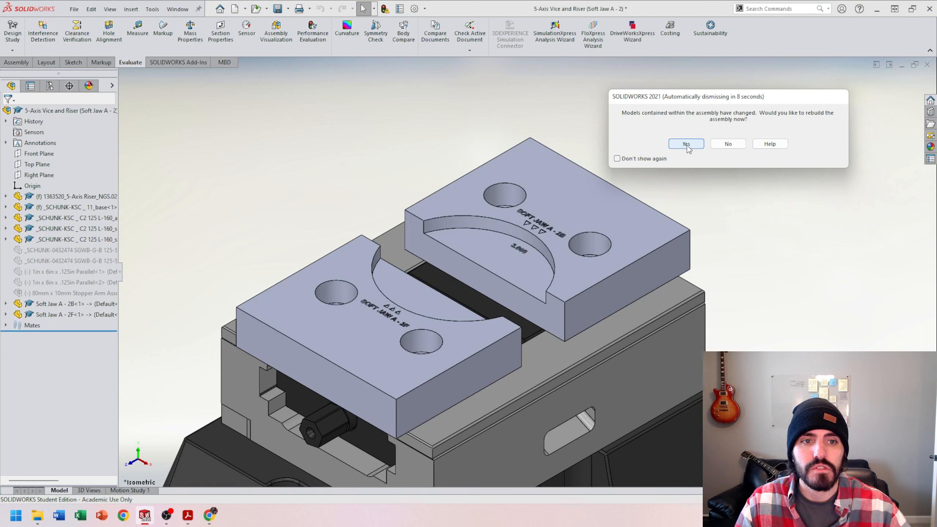
click(686, 144)
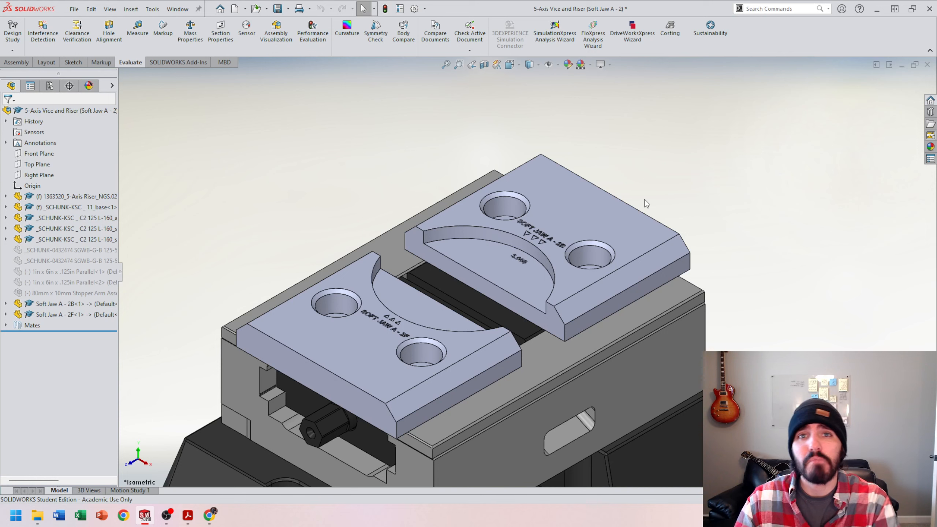
key(ctrl+Tab)
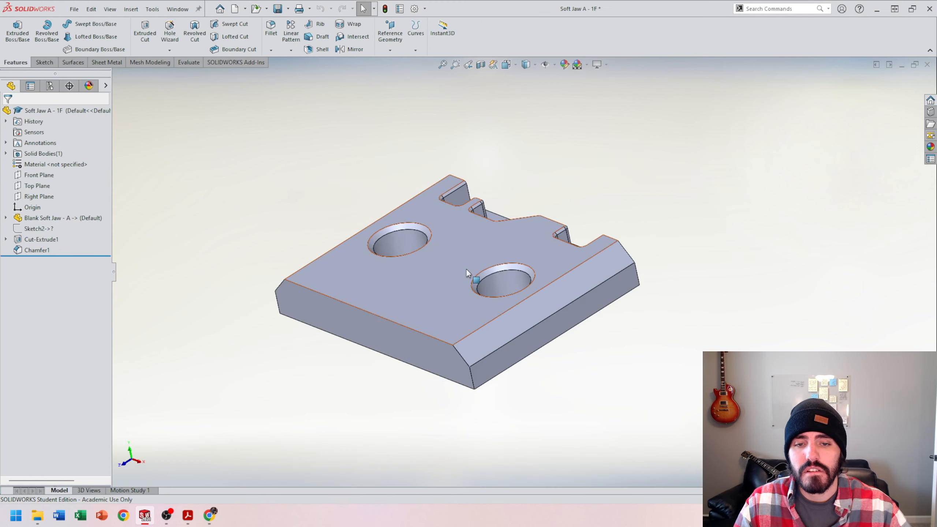
Step: Switch to the Blank Soft Jaw - A part and undo its two chamfers
key(ctrl+Tab)
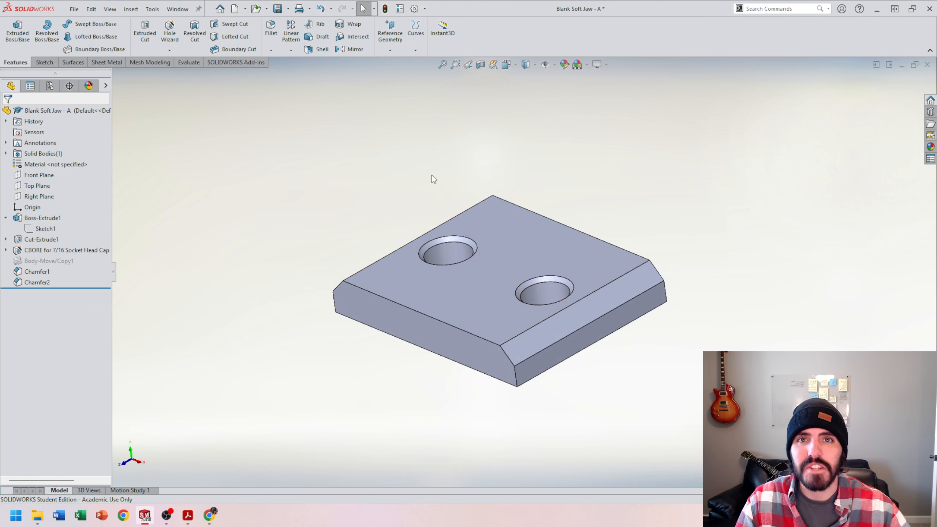
key(ctrl+z)
middle_drag(518, 284, 552, 332)
key(ctrl+z)
Step: Switch to the Soft Jaw A - 2 vise assembly and rebuild it with the restored blank jaw
key(ctrl+Tab)
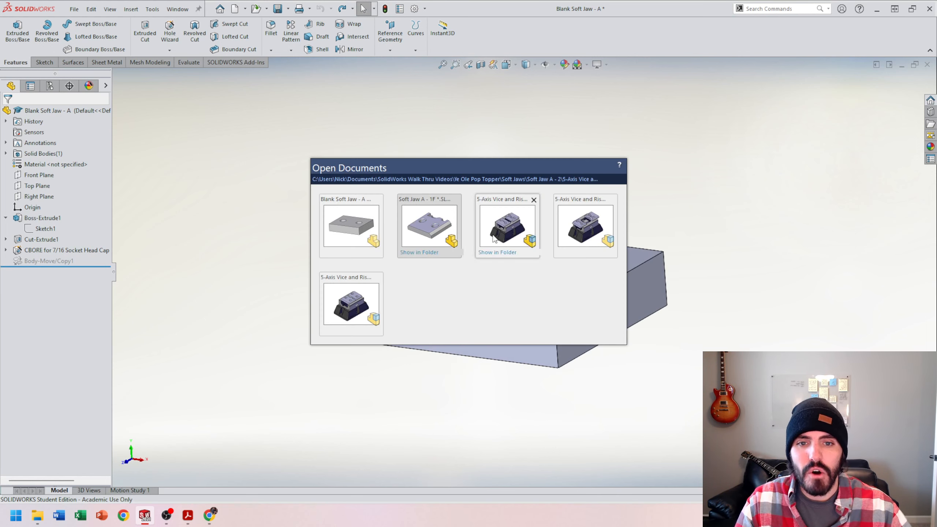
click(521, 230)
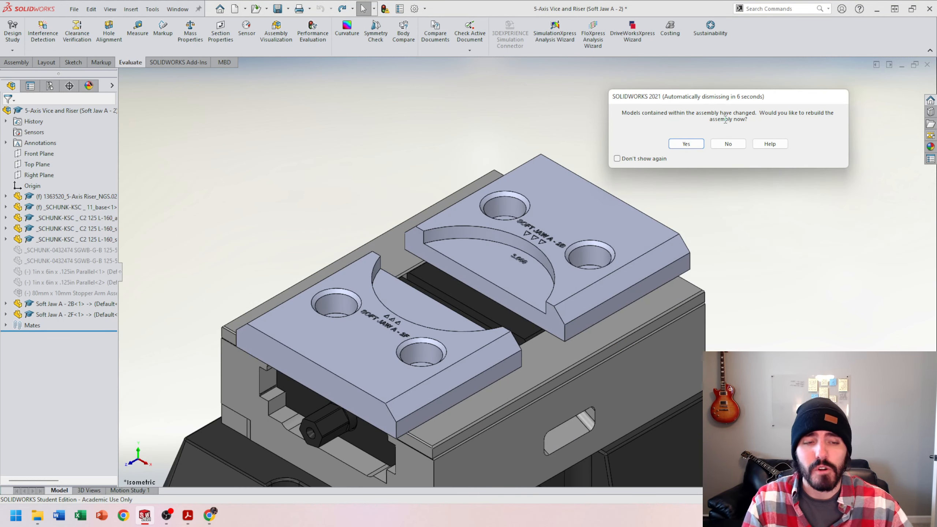
click(686, 144)
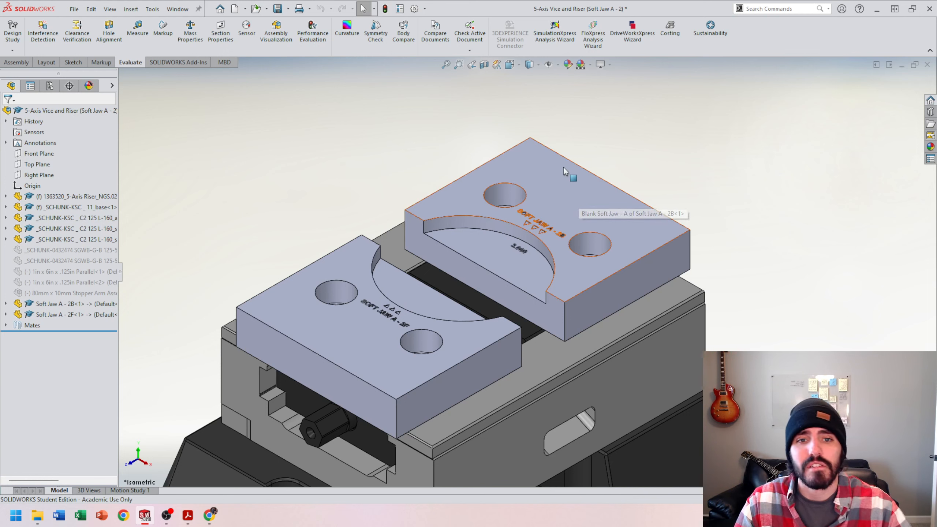
Step: Switch to the Soft Jaw A - 3 vise assembly and rebuild it with the restored blank jaw
key(ctrl+Tab)
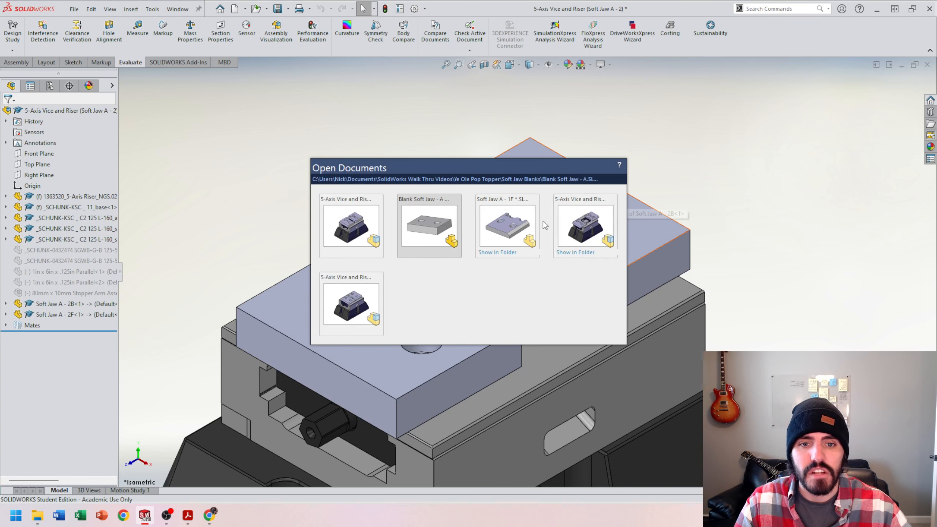
click(595, 237)
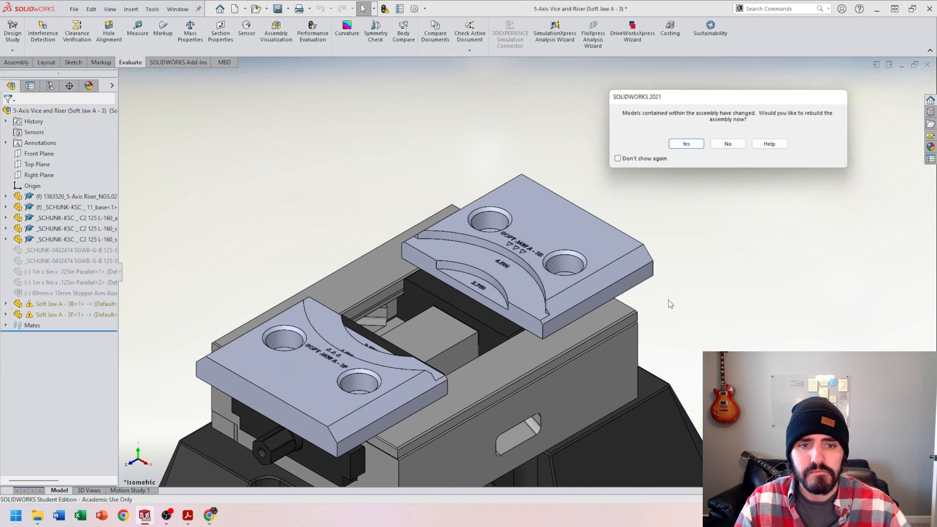
click(686, 148)
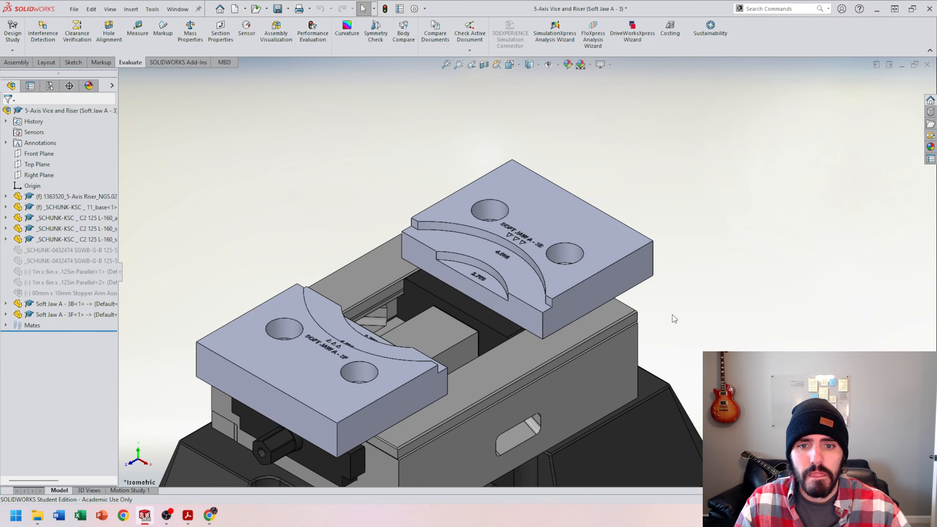
Step: Switch to the Soft Jaw A - 1 vise assembly and rebuild it with the restored blank jaw
key(ctrl+Tab)
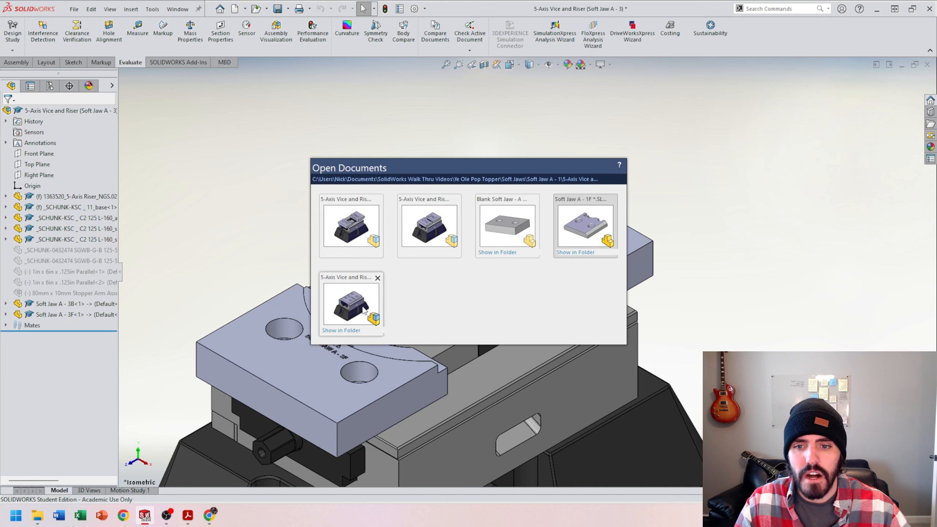
click(346, 310)
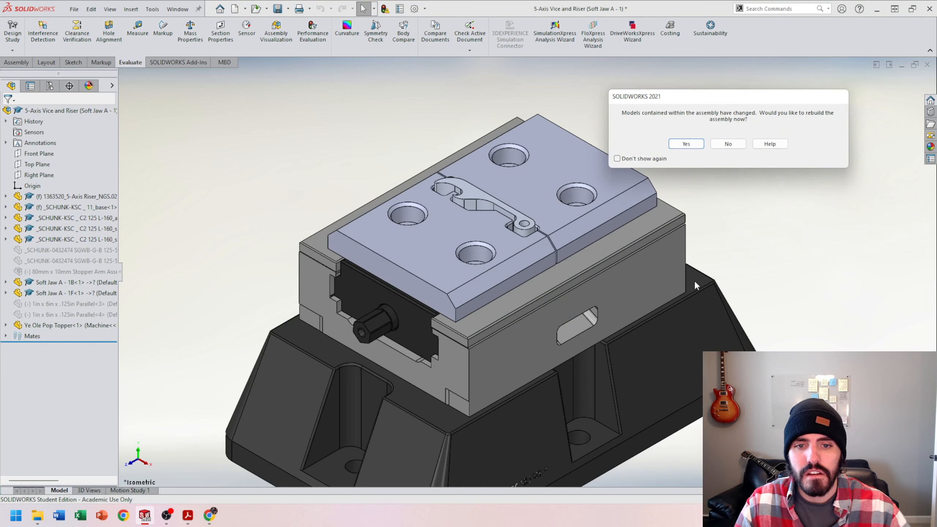
click(686, 143)
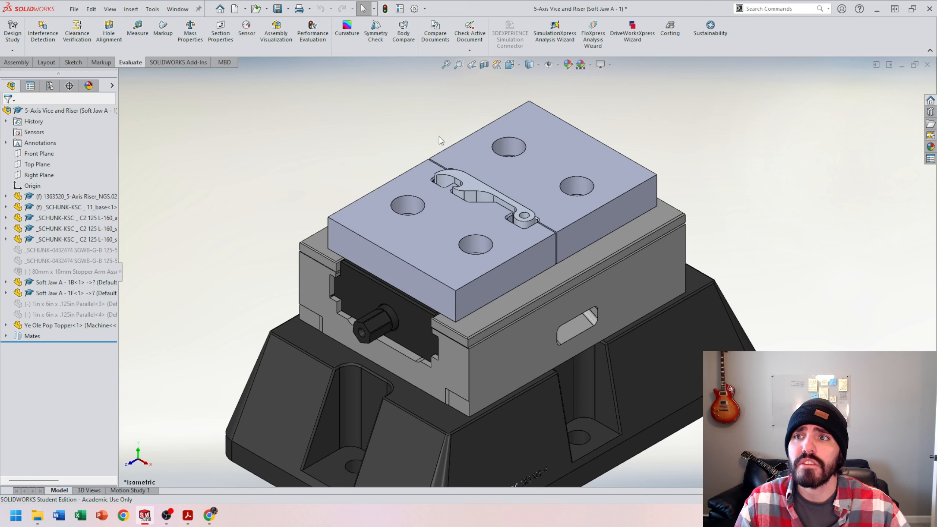
Step: Create a new part document
click(74, 9)
click(198, 81)
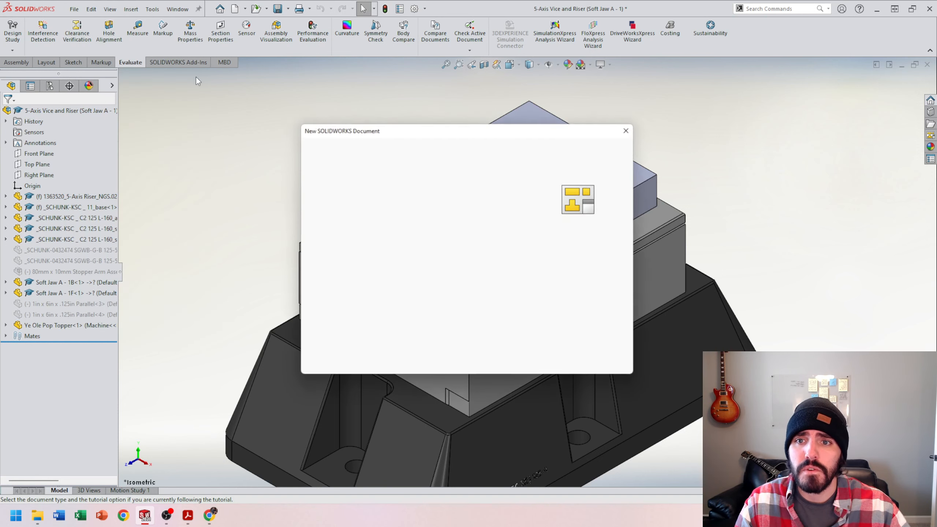
click(524, 363)
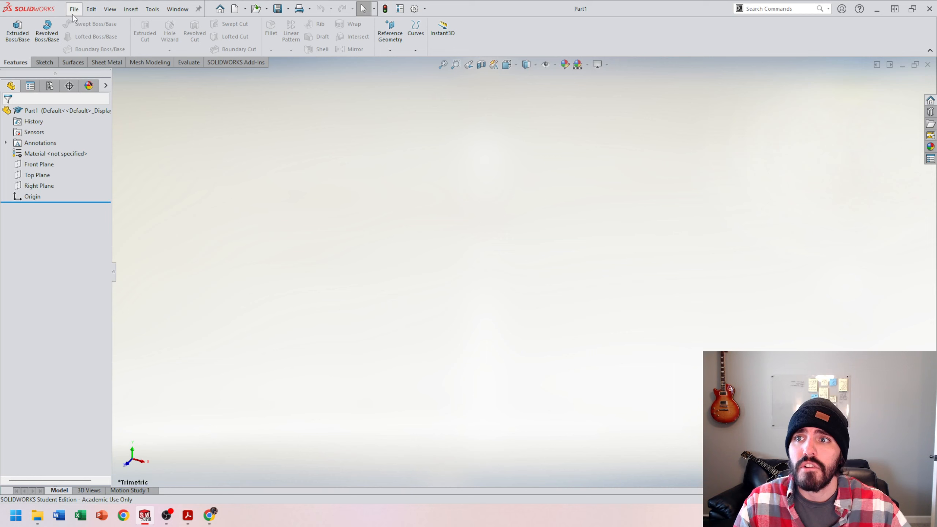
Step: Insert Blank Soft Jaw - A into the new part at the origin, changing the derived part's units to match the base part
click(133, 13)
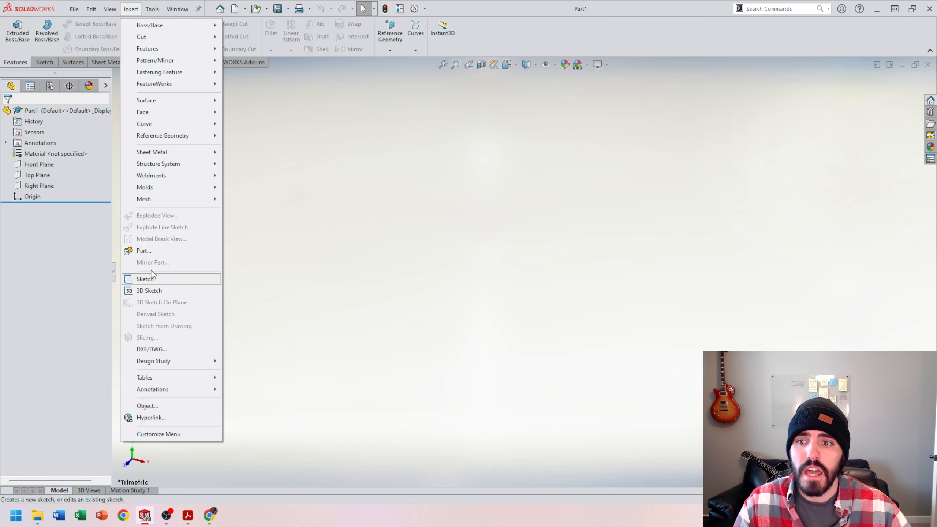
click(142, 253)
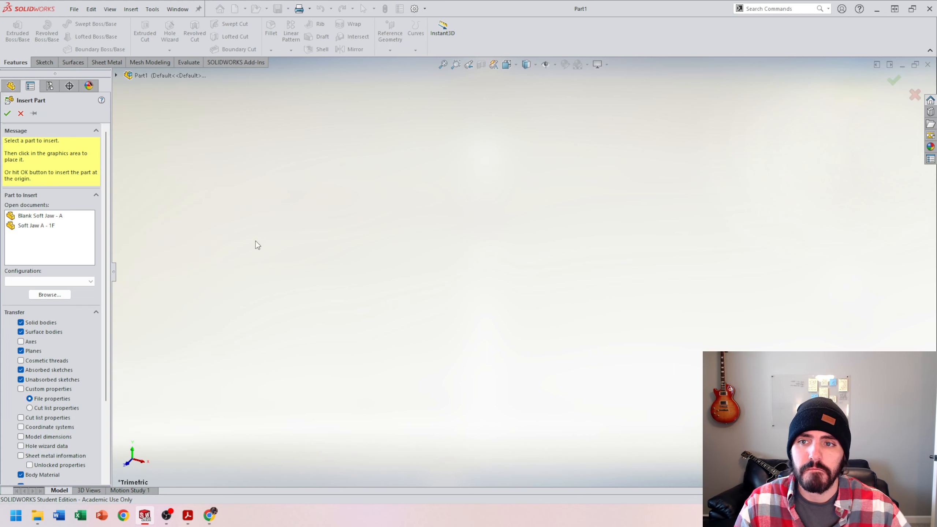
click(40, 216)
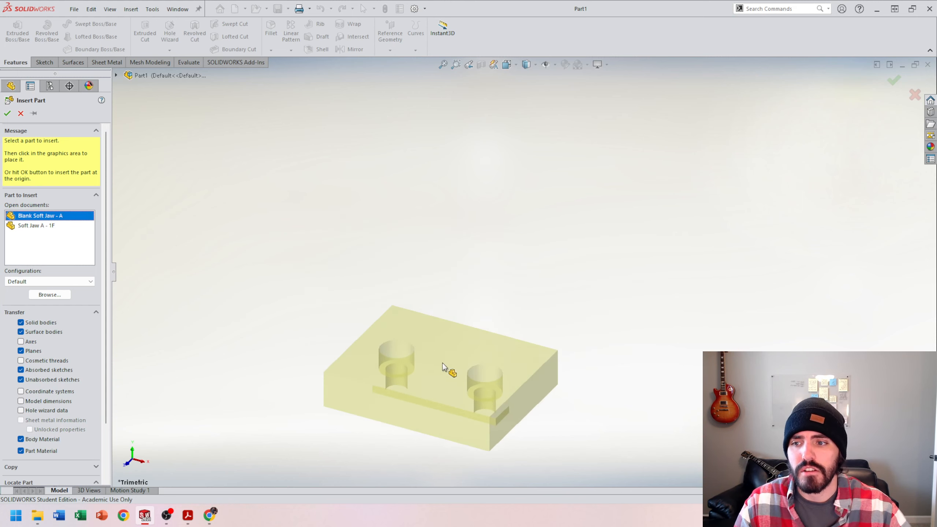
click(50, 295)
double_click(168, 78)
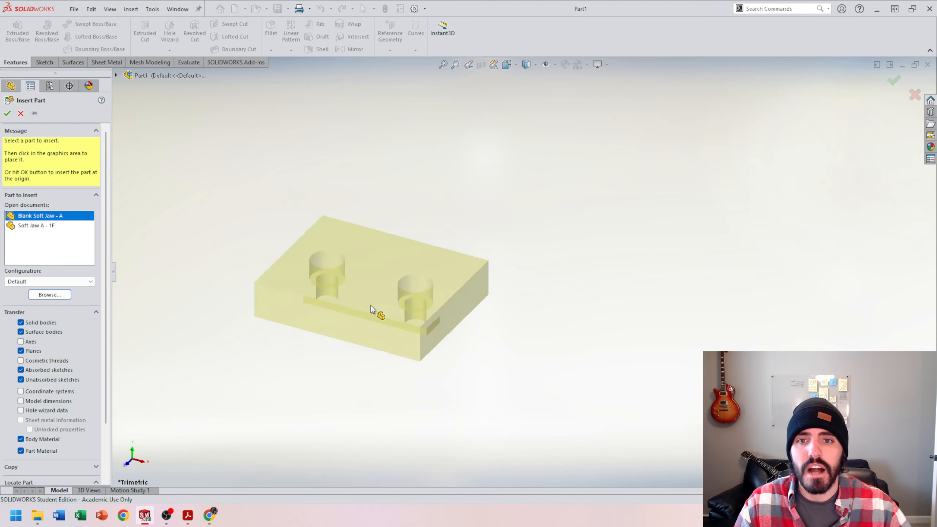
click(7, 113)
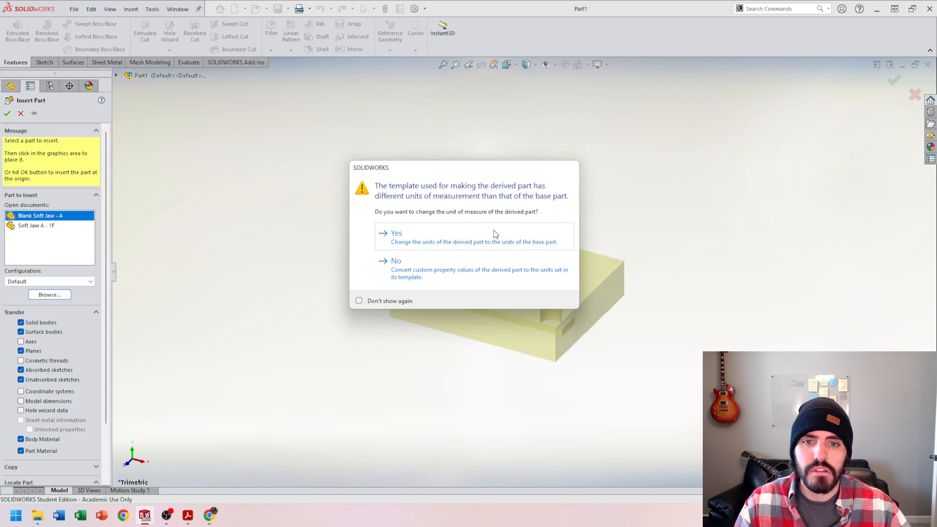
click(438, 243)
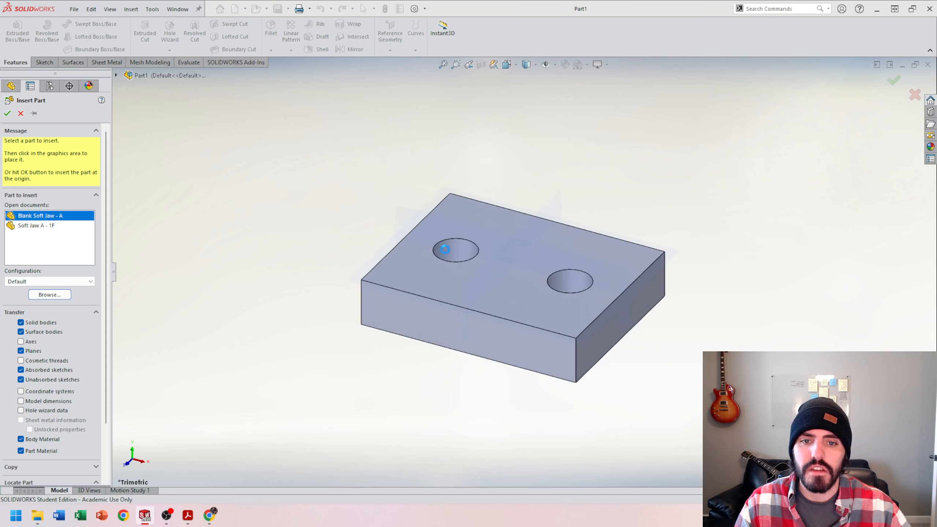
click(7, 114)
Step: Hide the front, top and right planes brought in with Blank Soft Jaw - A
click(6, 217)
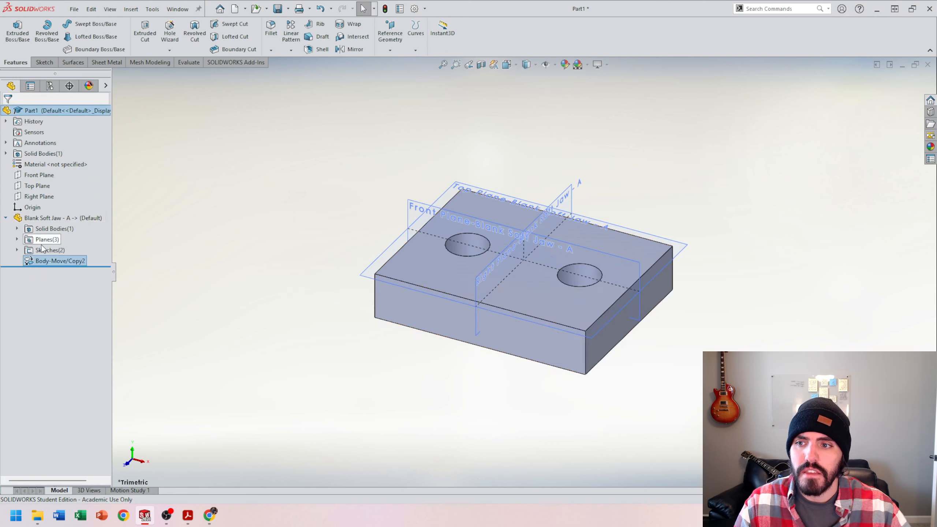
click(17, 239)
click(74, 250)
shift+click(69, 275)
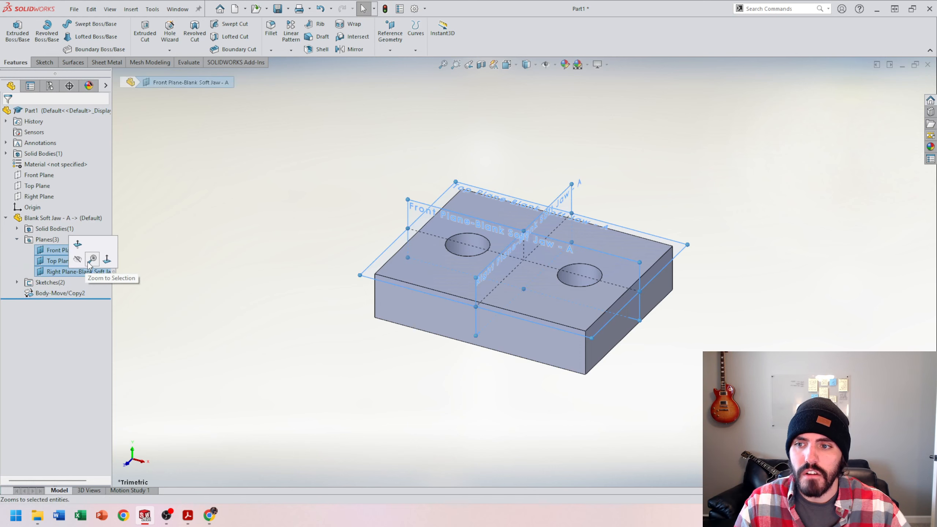
click(79, 260)
Step: Sketch a circle on the jaw's top face, centred beyond its rear long edge and overlapping the face between the two holes
middle_drag(549, 218, 551, 237)
click(551, 240)
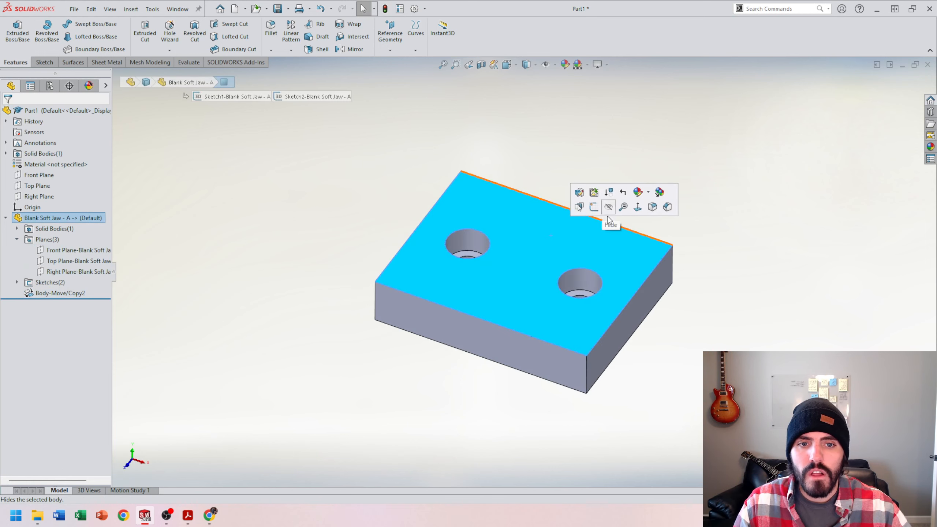
click(598, 207)
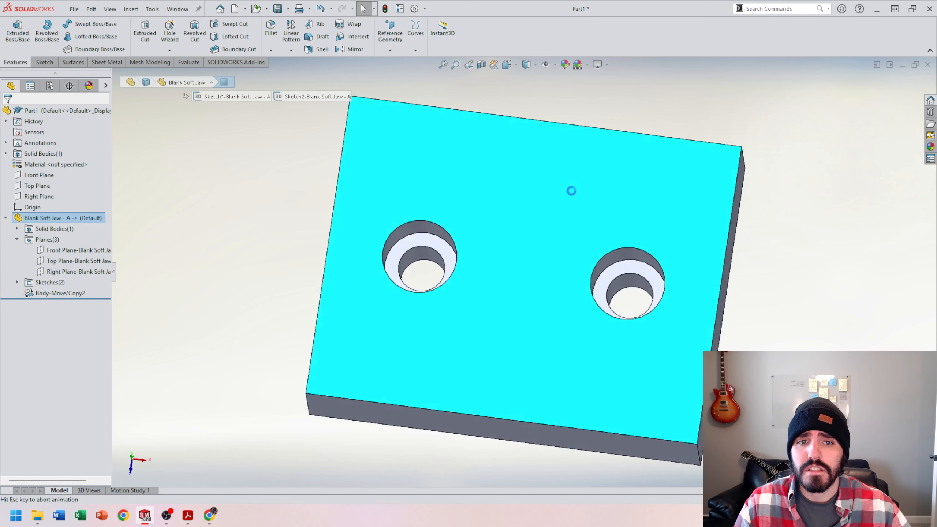
click(83, 25)
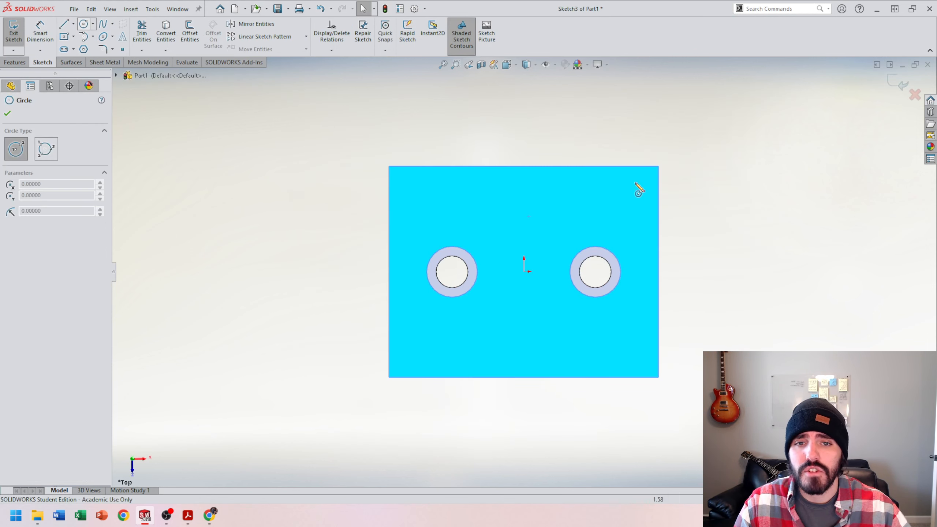
click(532, 129)
click(532, 214)
key(Escape)
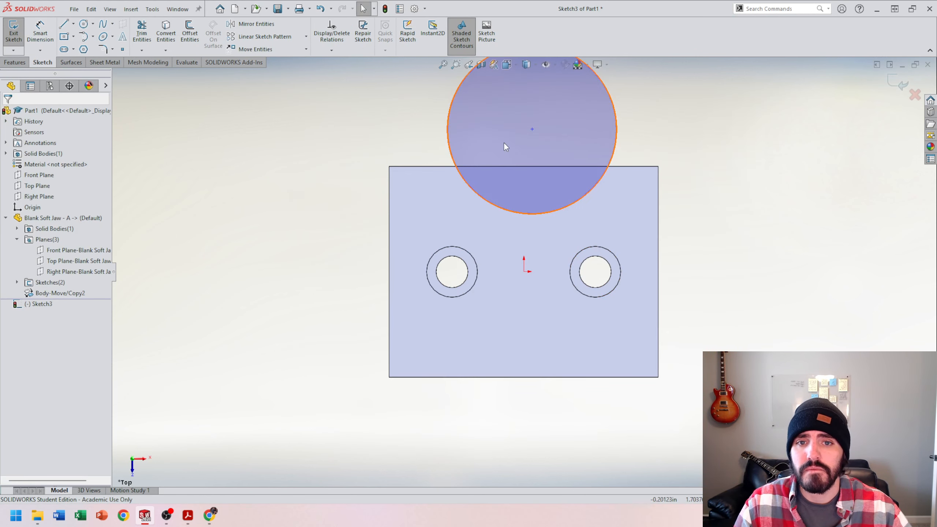
Step: Cut the circle sketch into the jaw with a blind Extruded Cut 0.25 in deep
click(16, 62)
click(19, 39)
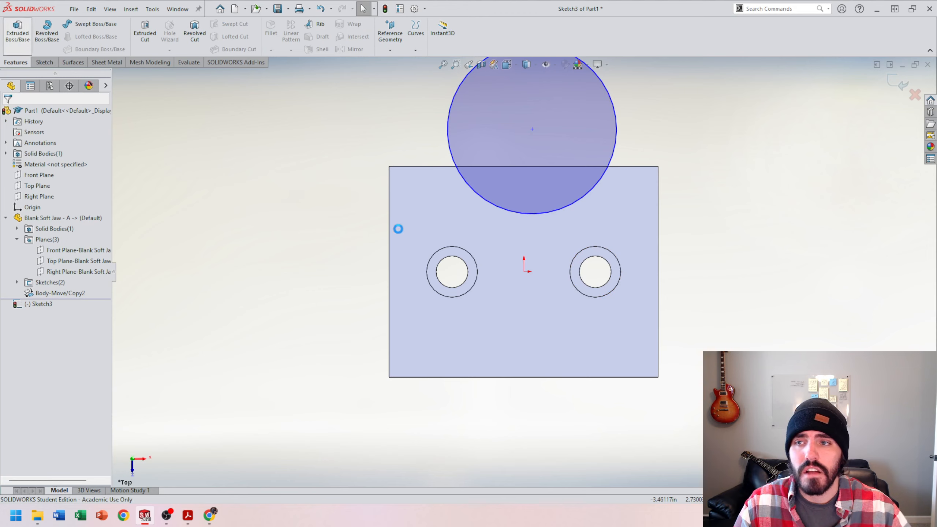
key(Escape)
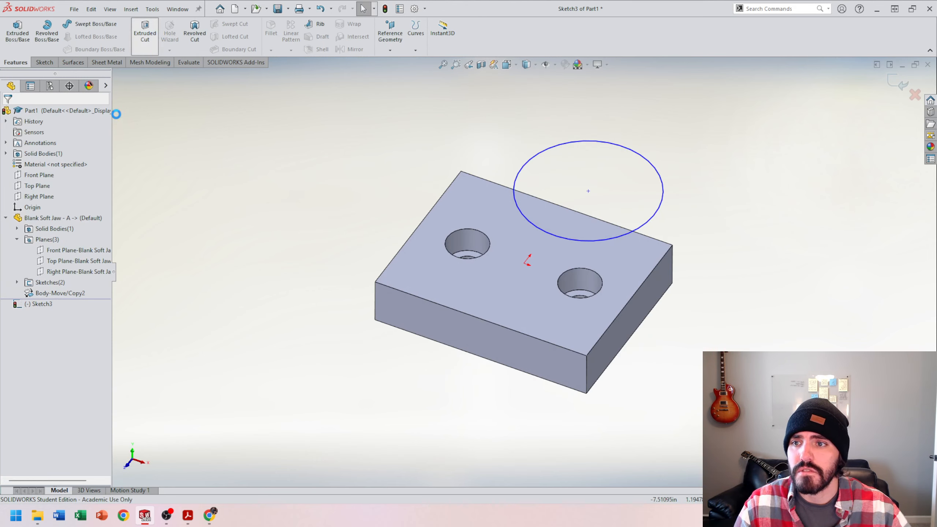
click(145, 33)
text(.25)
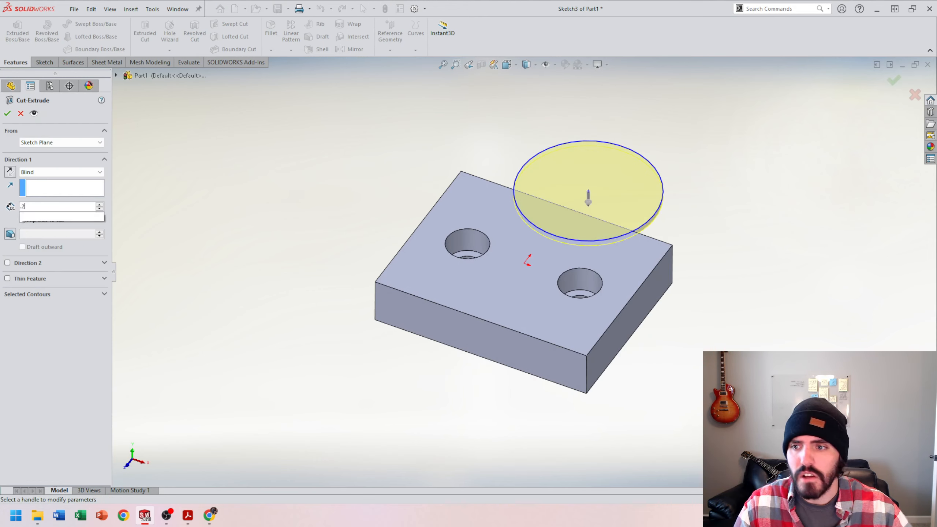
key(Return)
key(Return)
middle_drag(579, 125, 598, 280)
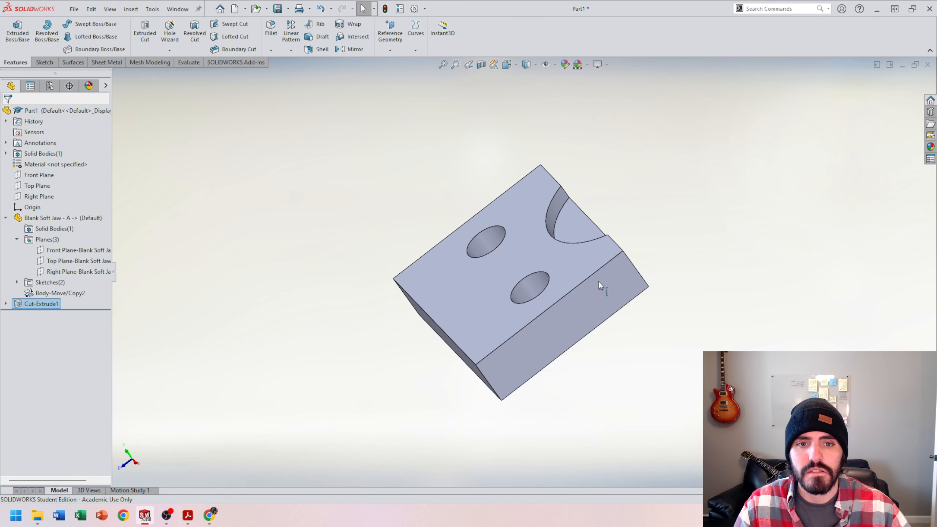
Step: Collapse the inserted Blank Soft Jaw - A feature and highlight it to examine which geometry comes from the base part
click(180, 127)
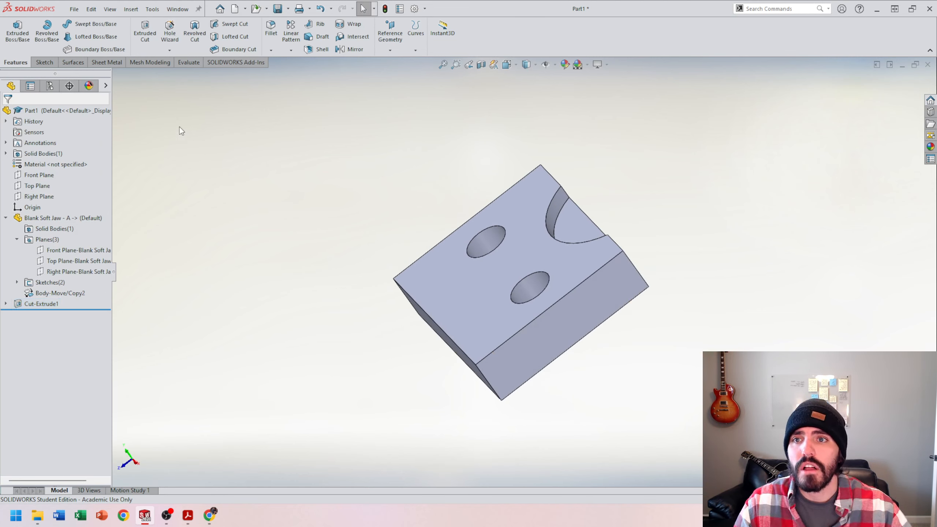
click(6, 219)
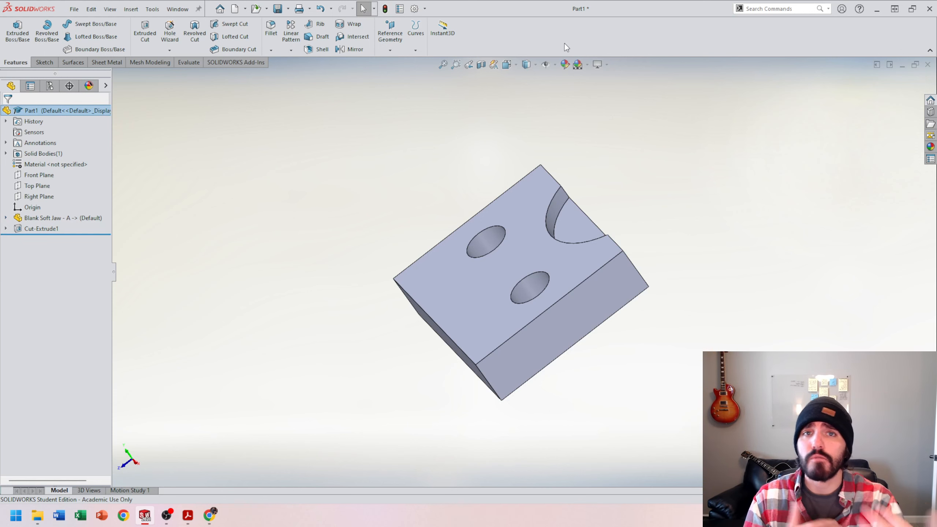
click(44, 217)
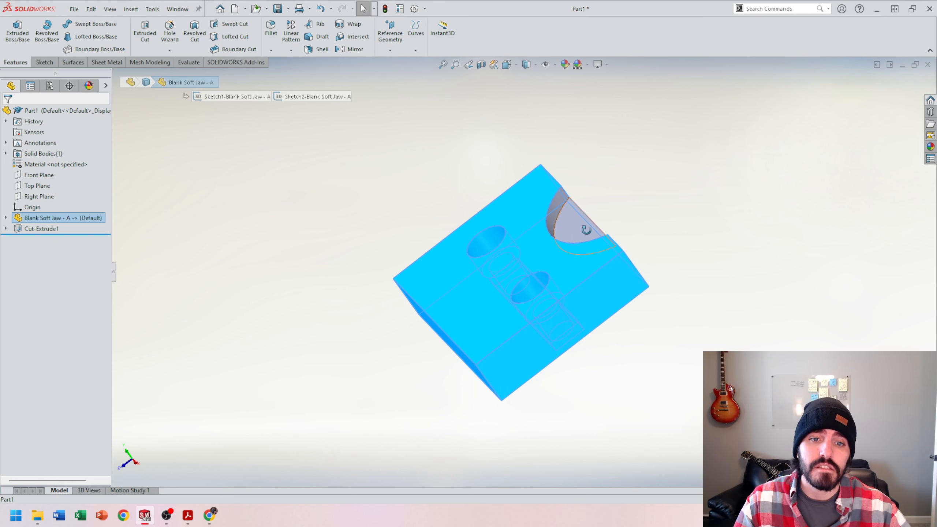
mouse_move(587, 230)
middle_down()
mouse_move(584, 216)
mouse_move(577, 225)
middle_up()
click(624, 188)
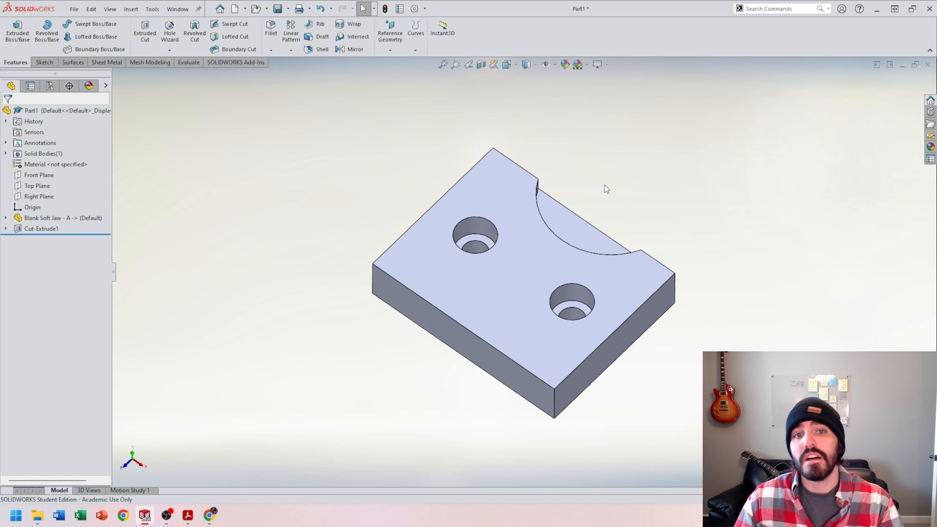
Step: Switch back to the Soft Jaw A - 1 vise assembly and examine how the jaws hold the Pop Topper
key(ctrl+Tab)
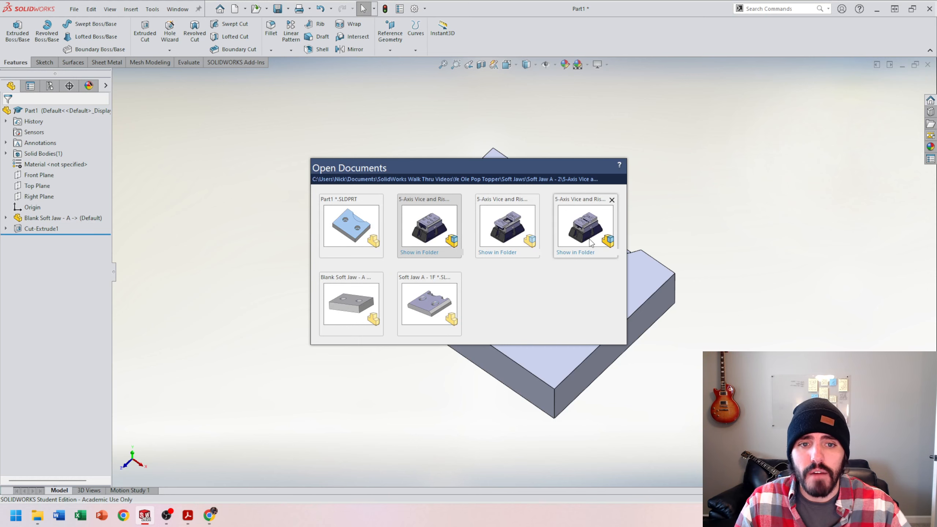
click(441, 233)
scroll(470, 210, down, 3)
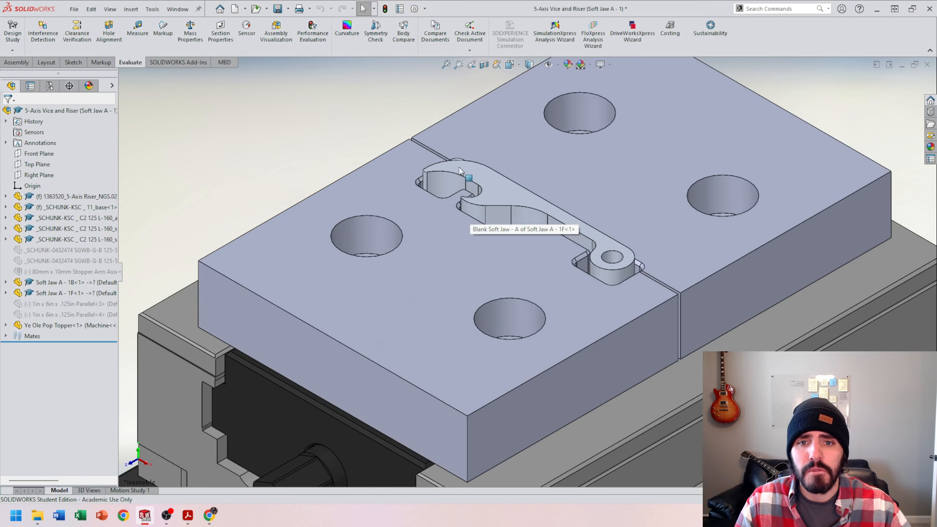
scroll(558, 269, up, 3)
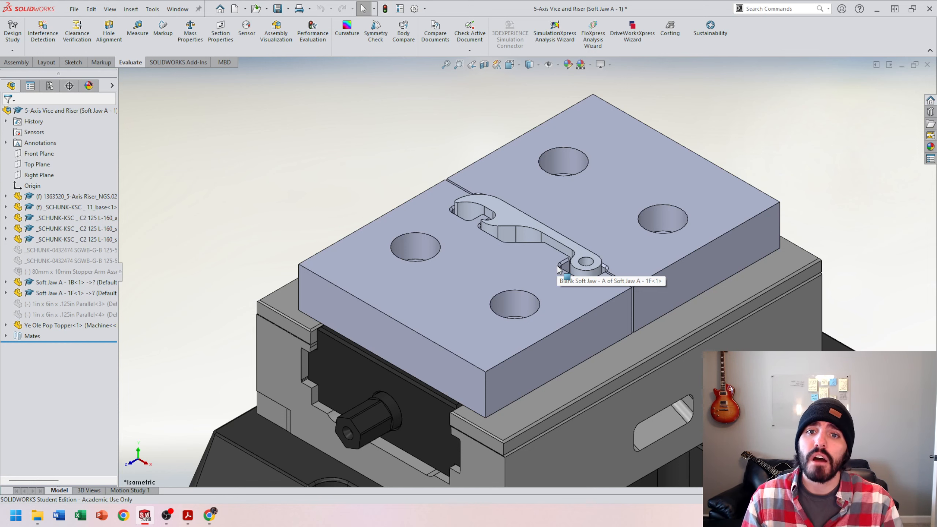
scroll(558, 269, up, 4)
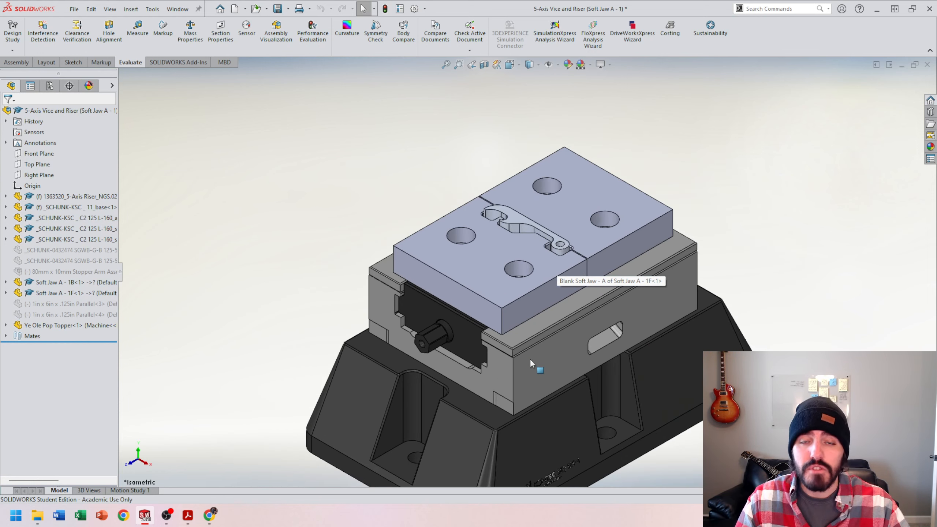
scroll(531, 363, down, 2)
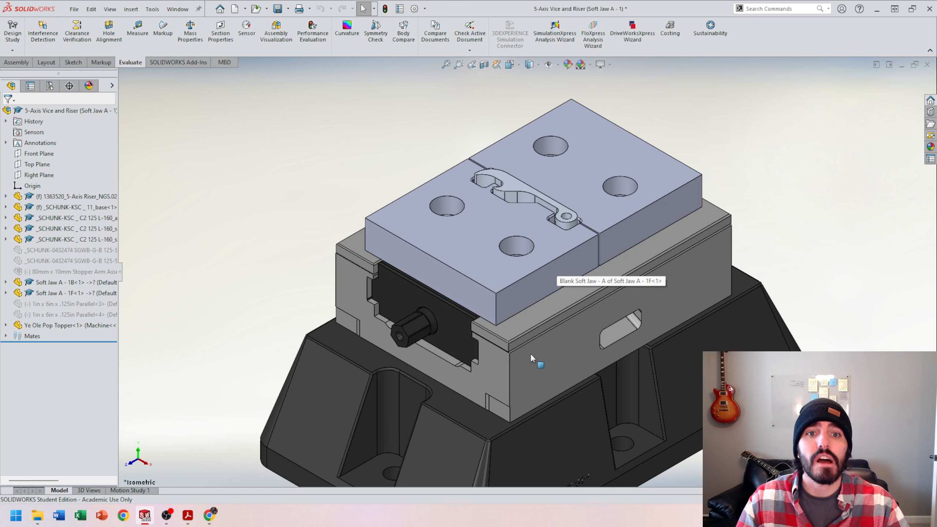